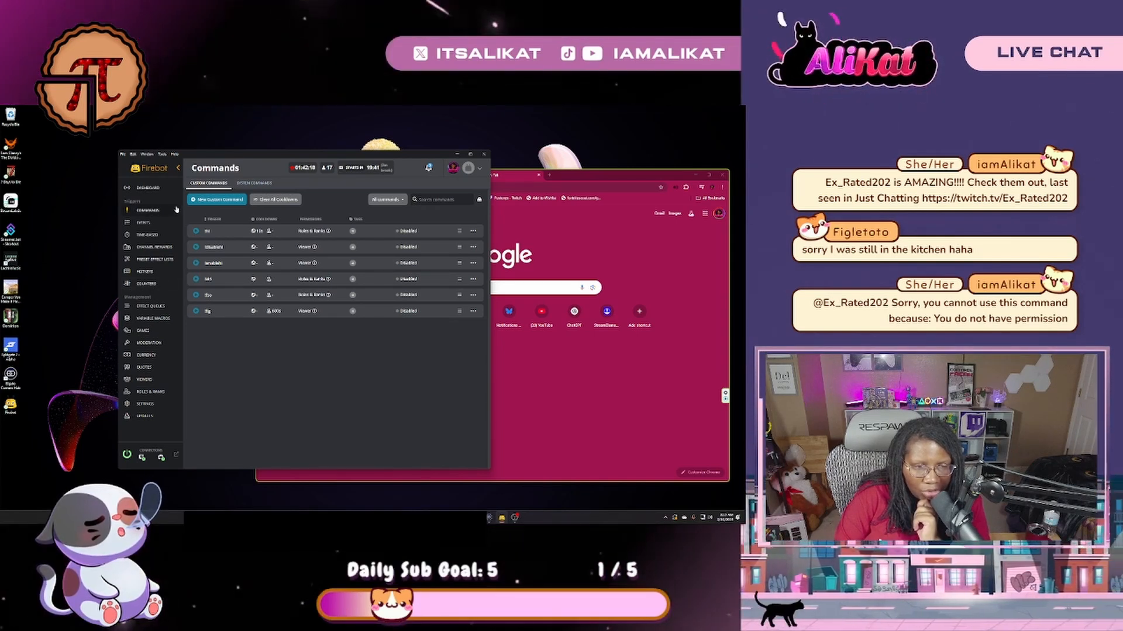
# - Create and save a new counter named "deaths"
pyautogui.click(169, 285)
pyautogui.click(207, 188)
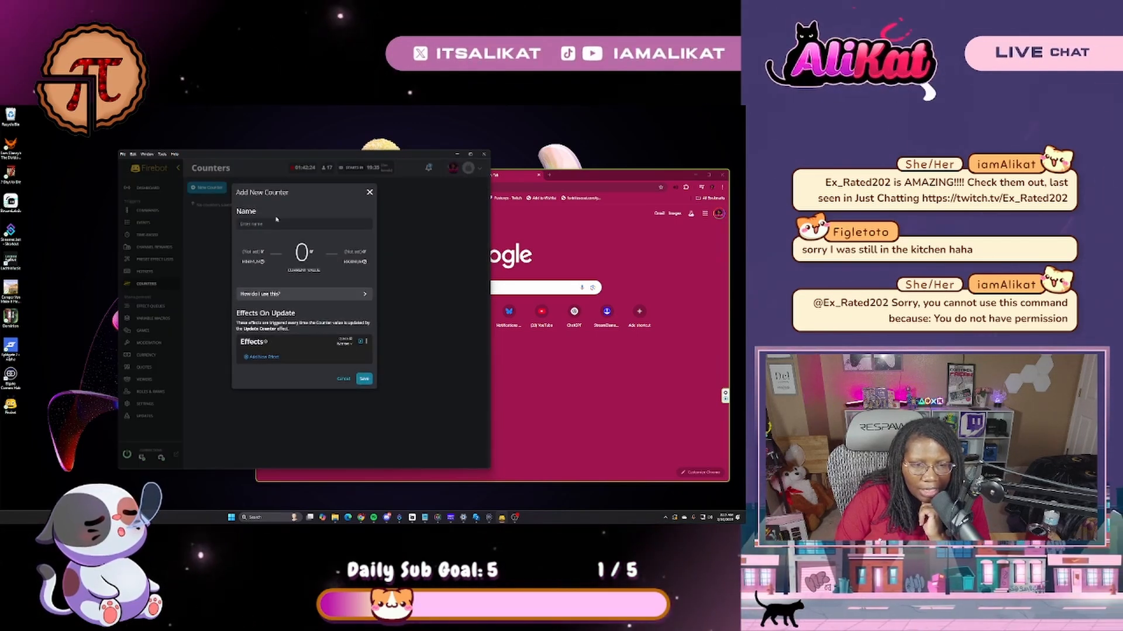
pyautogui.write('deaths')
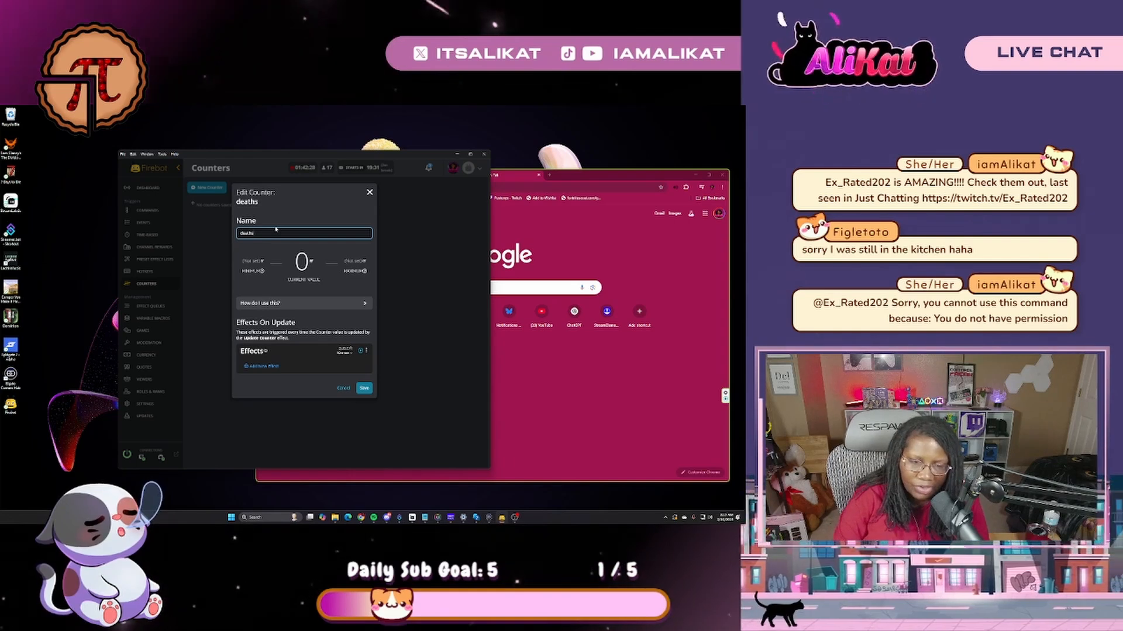
pyautogui.click(364, 389)
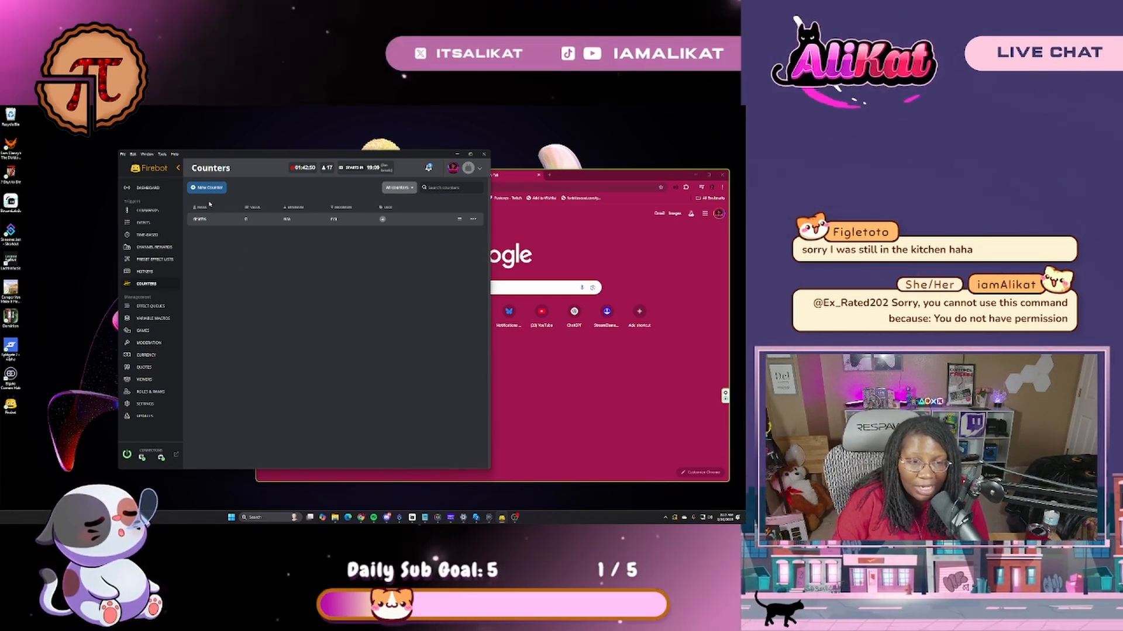
# - Start a new custom command with the trigger "!death"
pyautogui.click(149, 213)
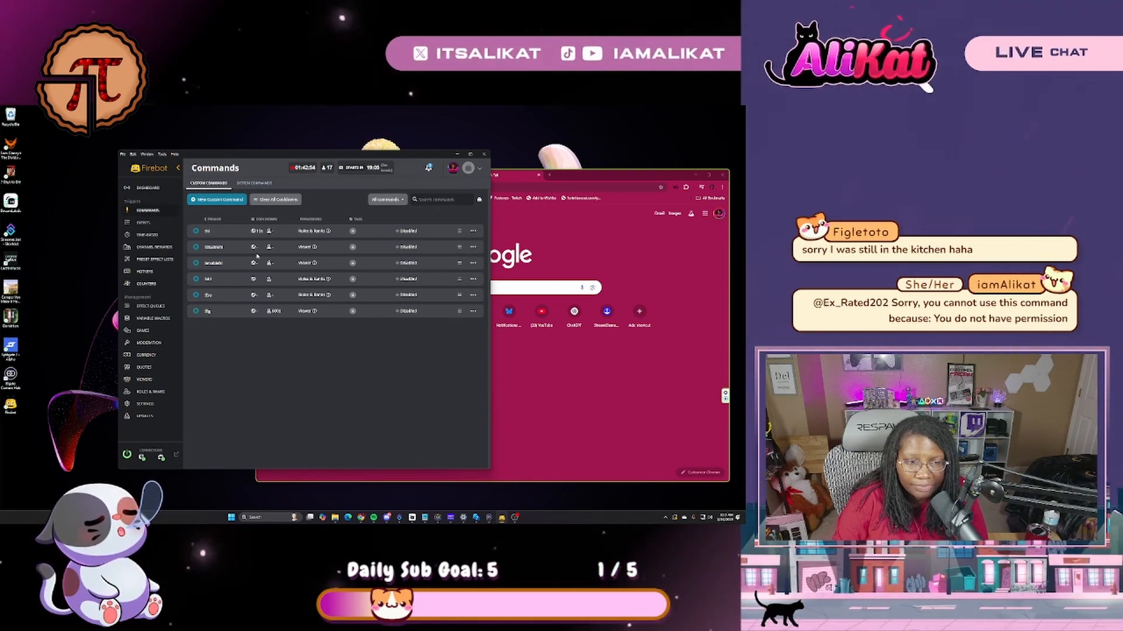
pyautogui.click(221, 200)
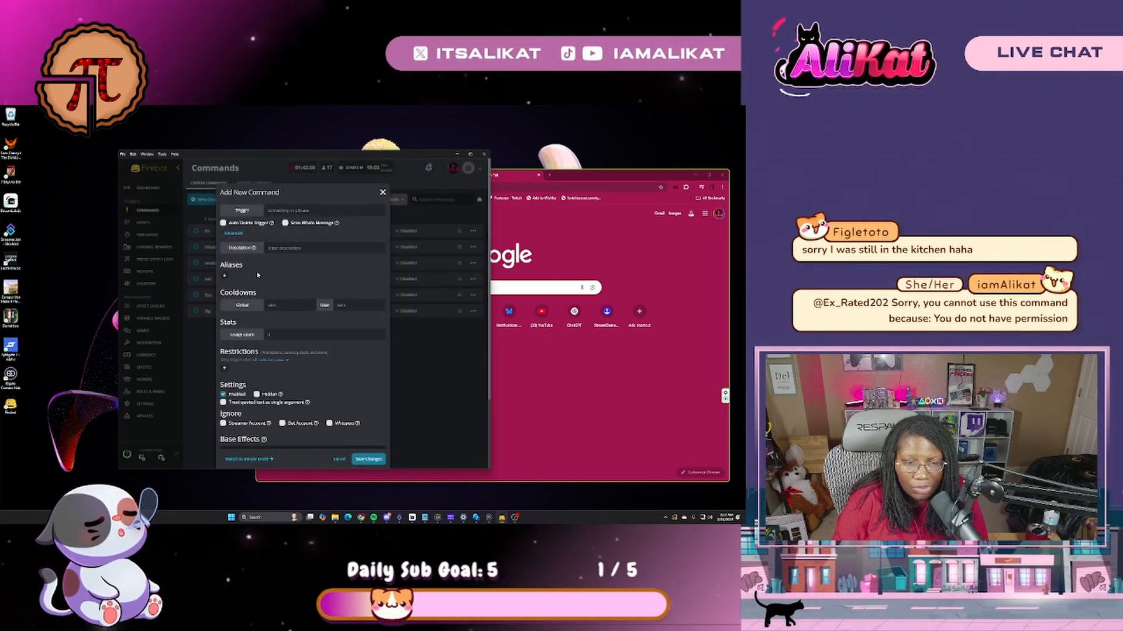
pyautogui.click(286, 210)
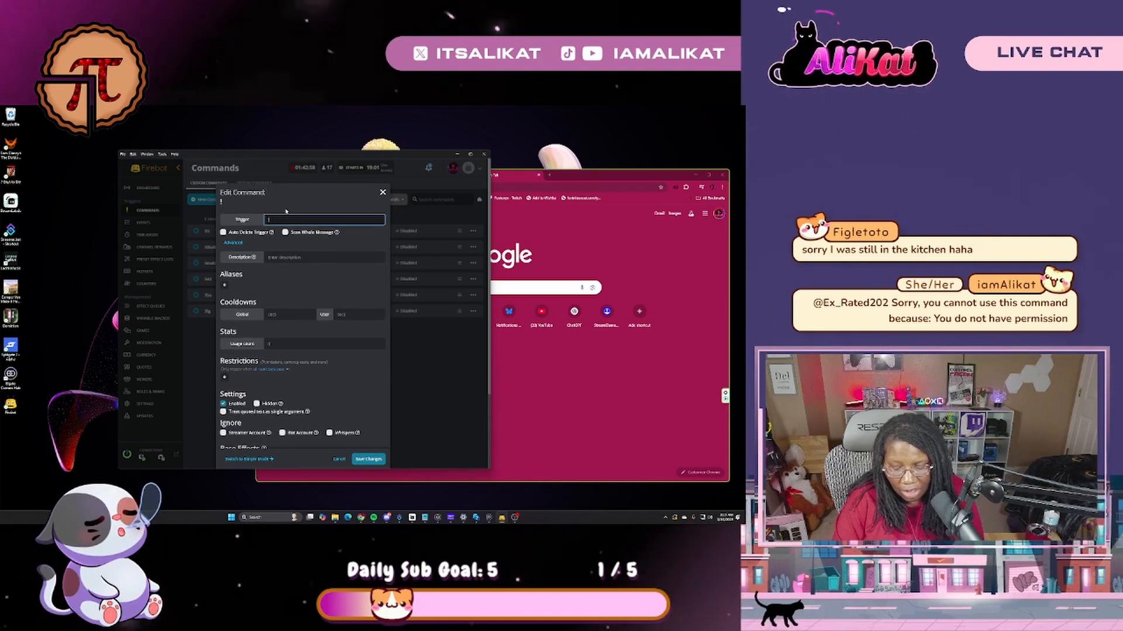
pyautogui.write('!death')
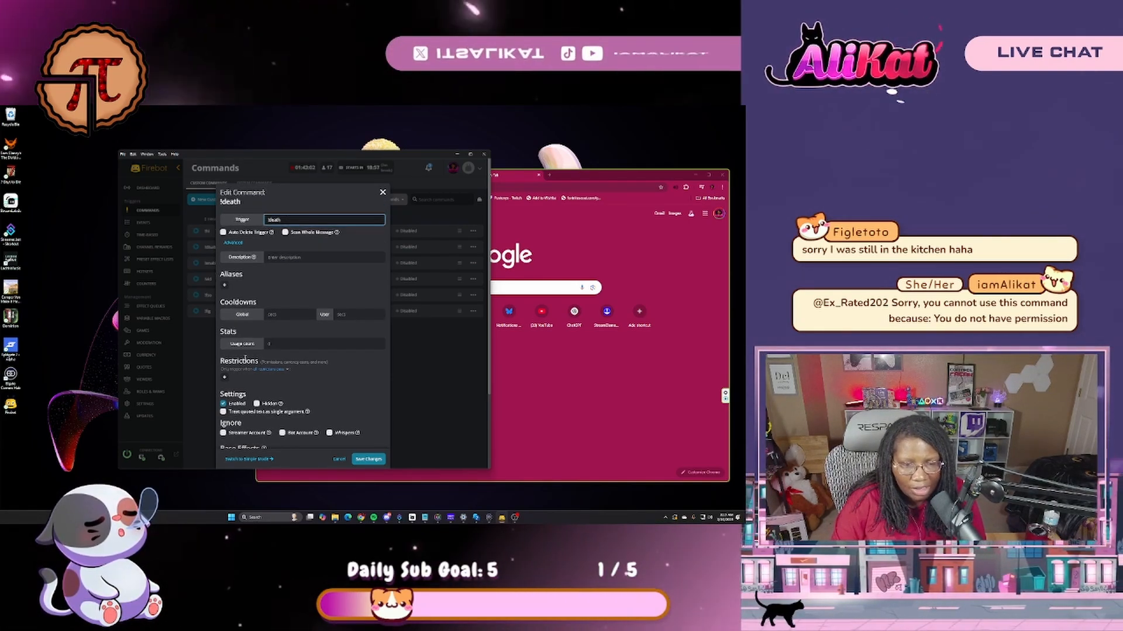
# - Find the Update Counter effect and select it as a new base effect for the !death command
pyautogui.scroll(-3, 304, 360)
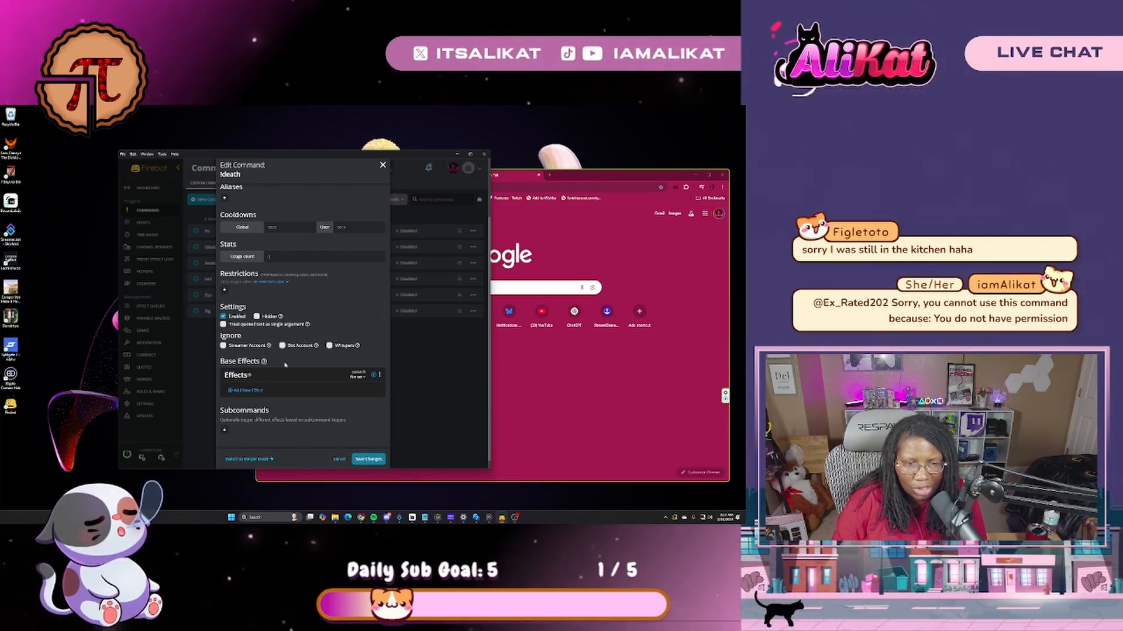
pyautogui.click(245, 391)
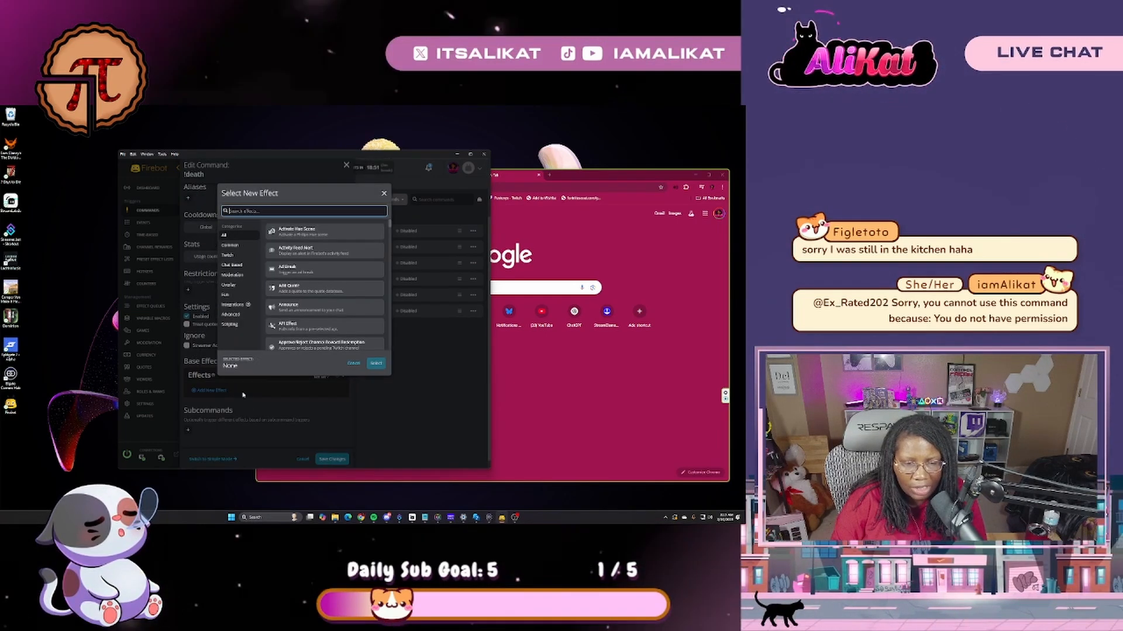
pyautogui.write('cou')
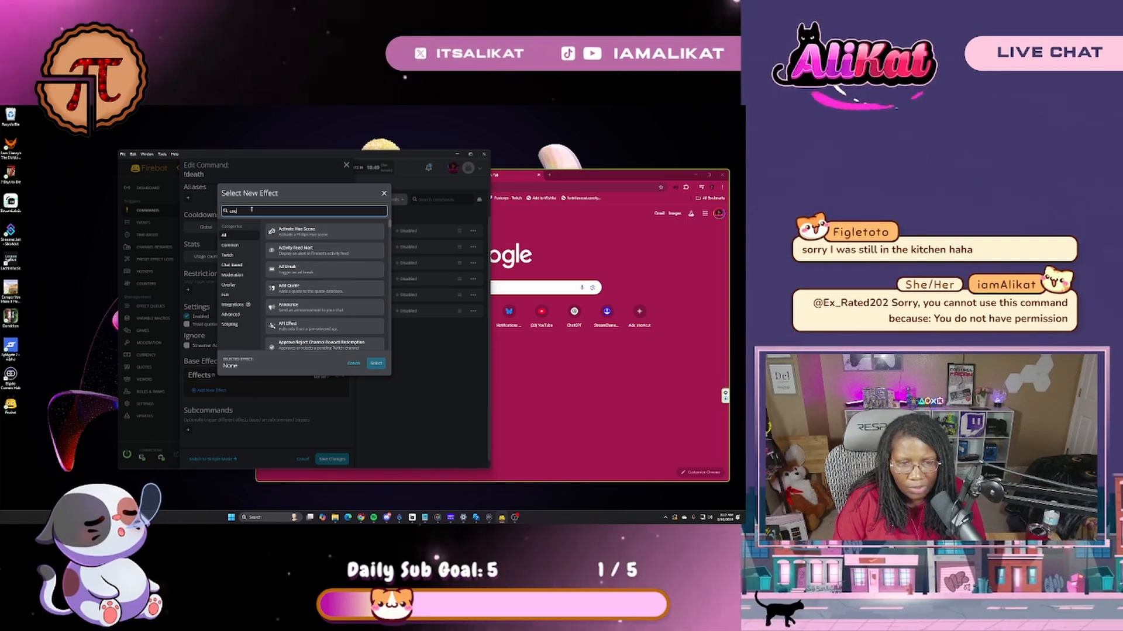
pyautogui.write('nt')
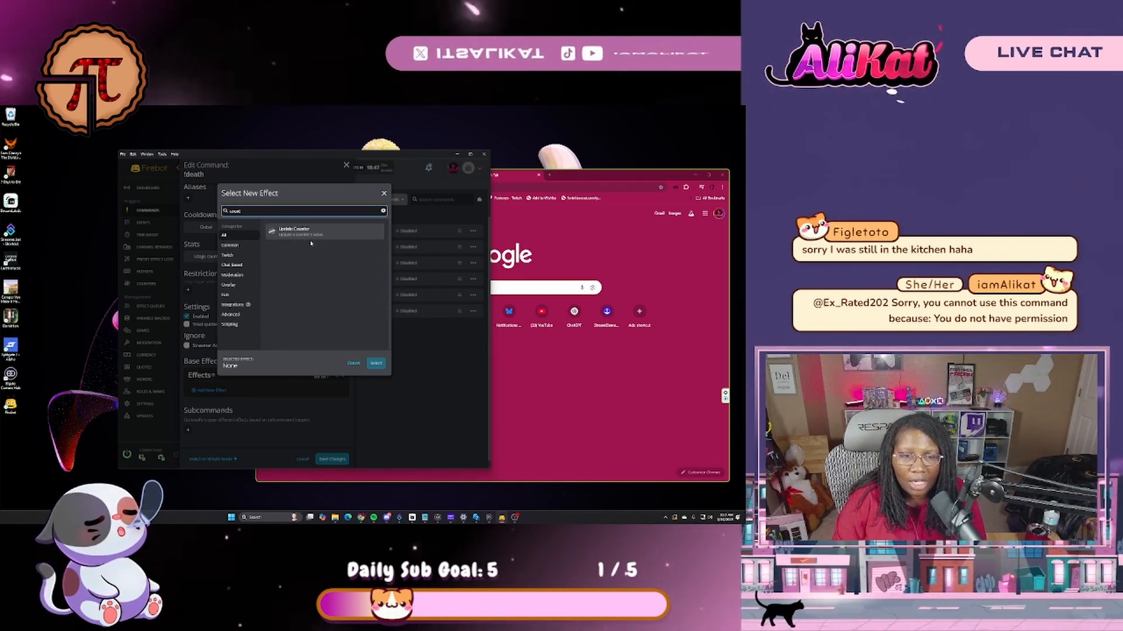
pyautogui.click(293, 234)
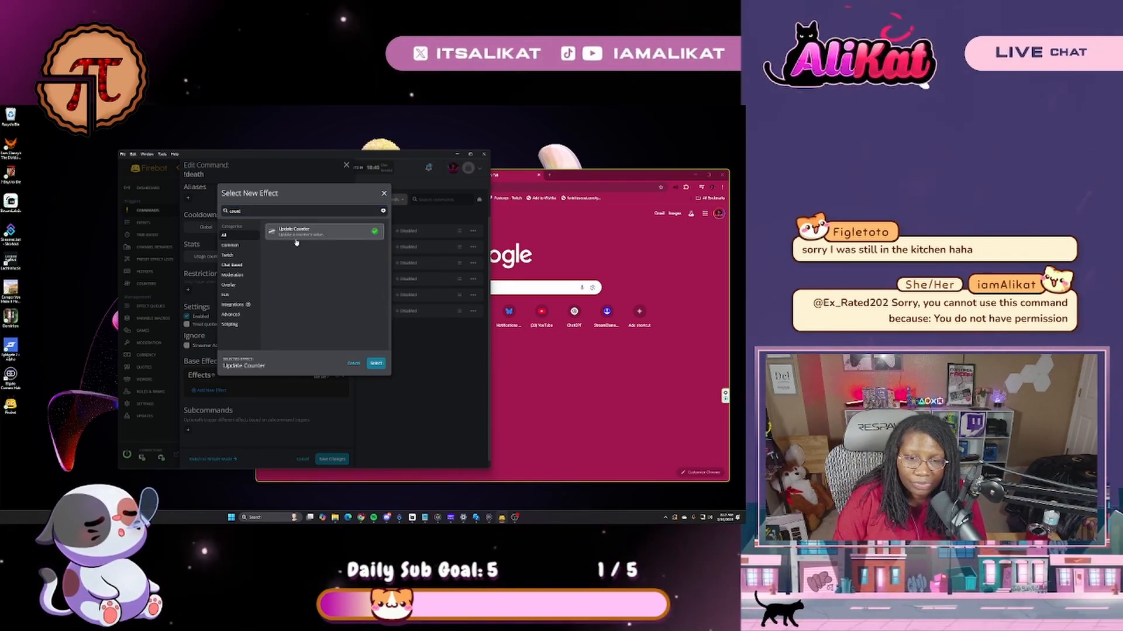
pyautogui.click(376, 364)
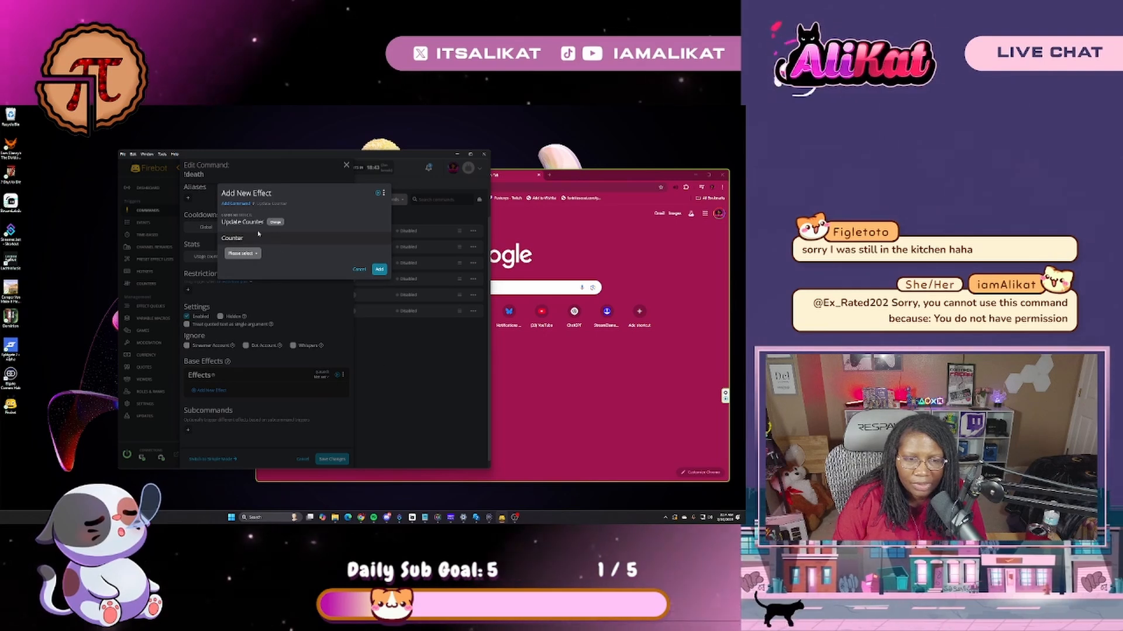
# - Set the effect to increment the deaths counter by 1 and add it to the command
pyautogui.click(257, 254)
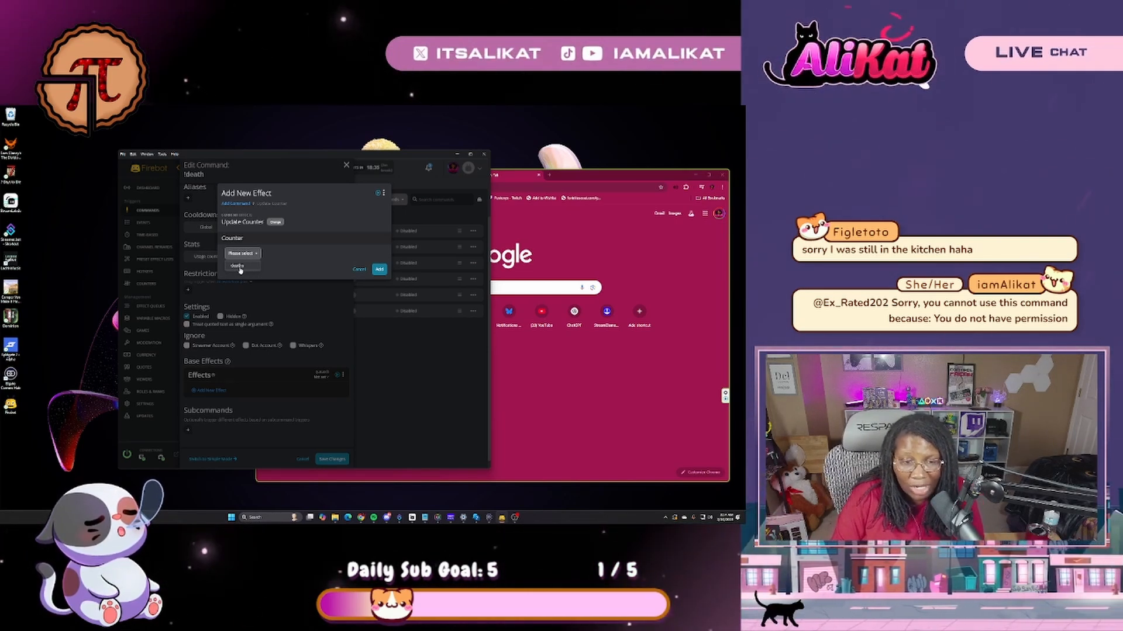
pyautogui.click(238, 267)
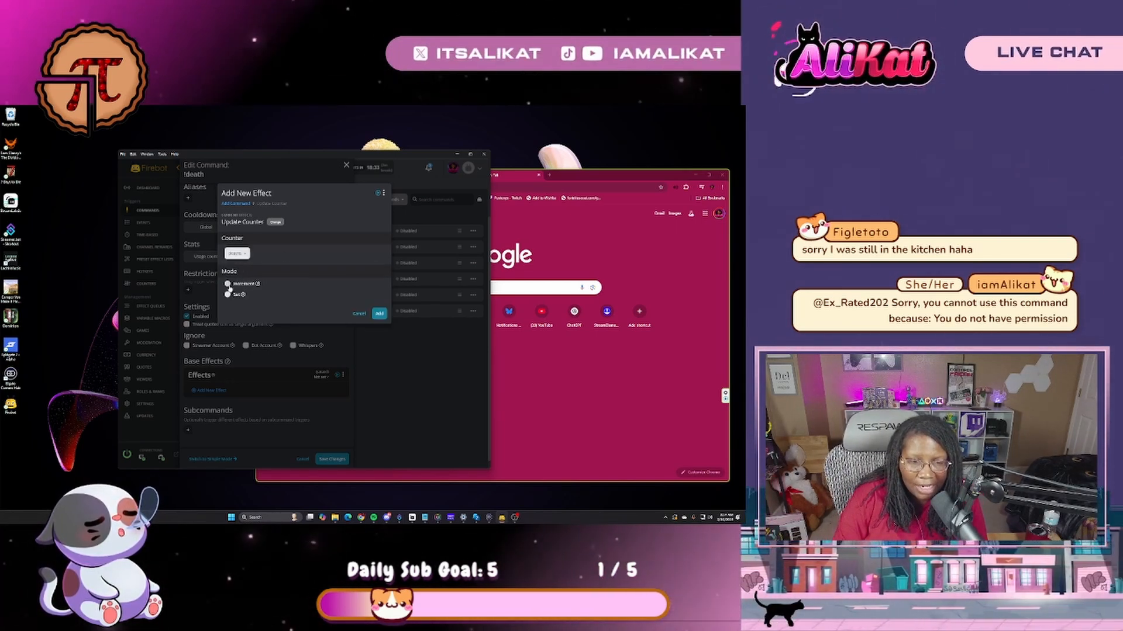
pyautogui.click(228, 283)
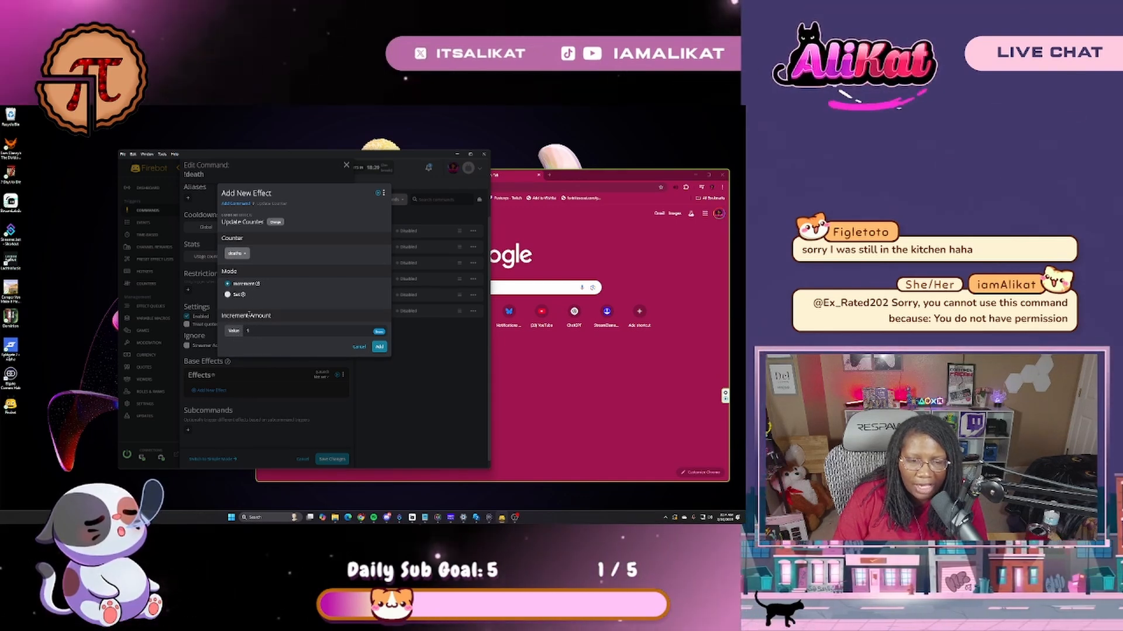
pyautogui.click(380, 348)
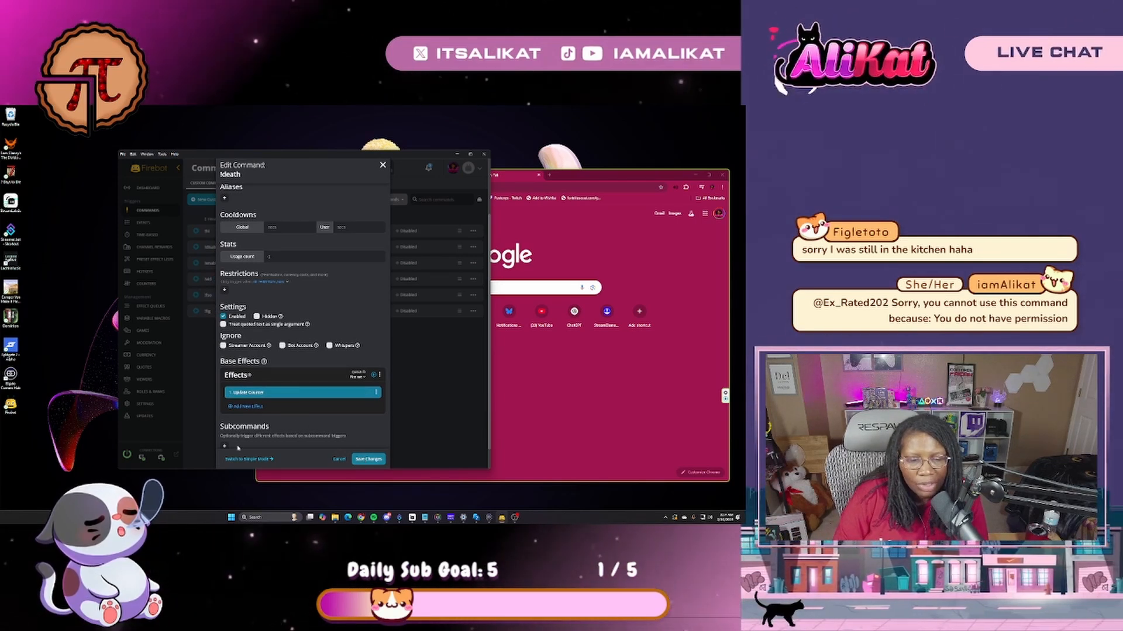
# - Find the Chat effect and select it as the second base effect of the !death command
pyautogui.click(247, 408)
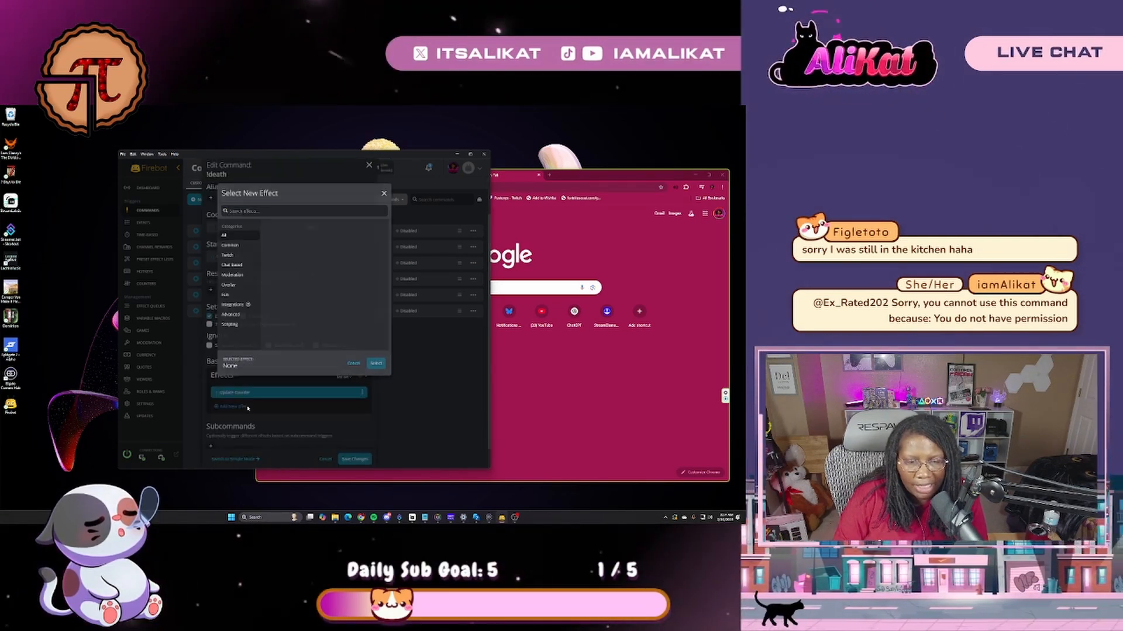
pyautogui.write('chat')
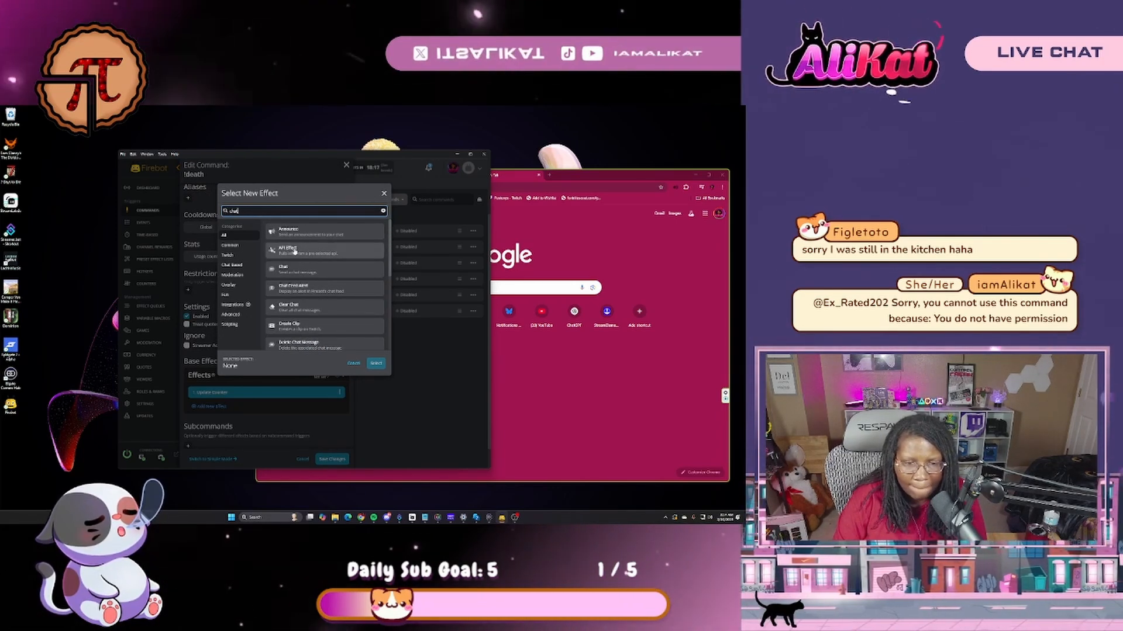
pyautogui.click(351, 270)
pyautogui.click(376, 363)
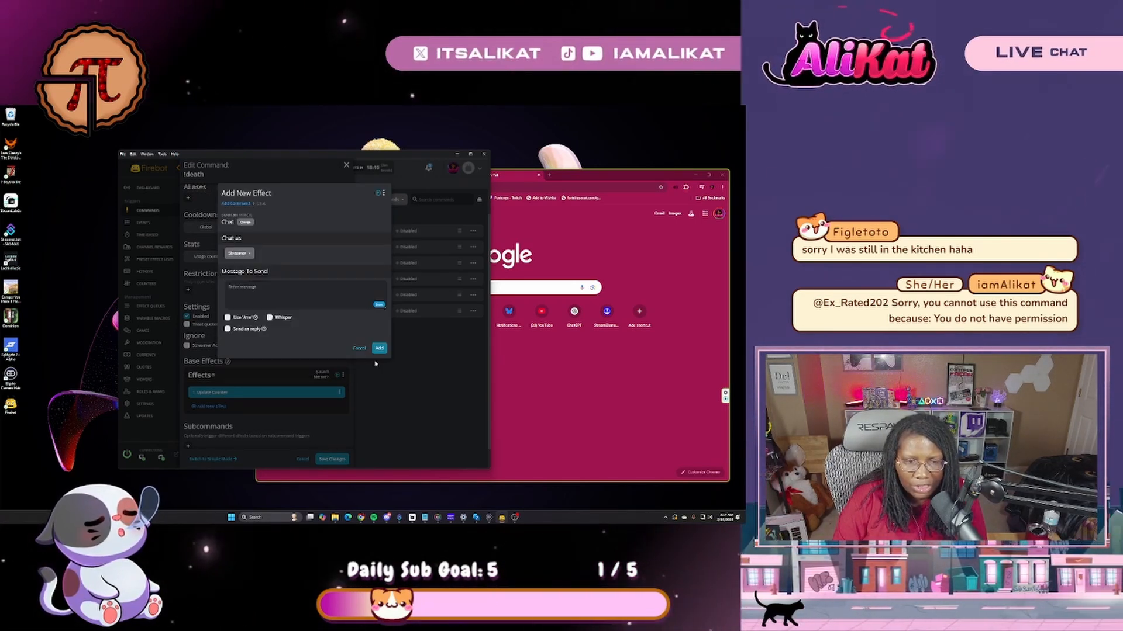
# - Begin the chat message with "Thanks a lot" and insert the $user variable after it
pyautogui.click(245, 287)
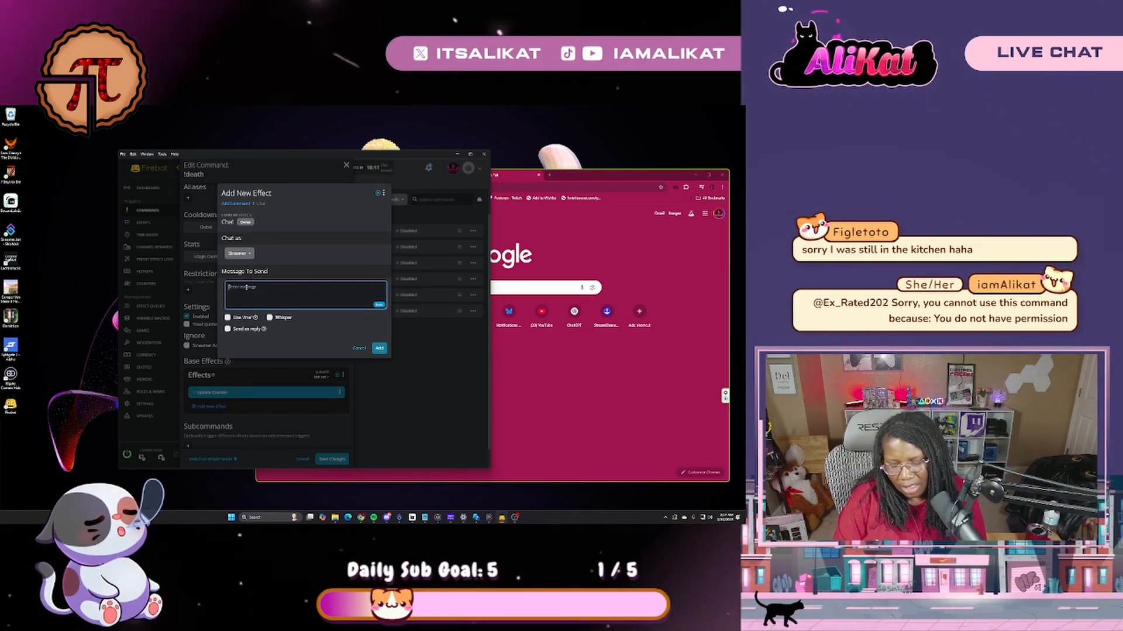
pyautogui.write('T')
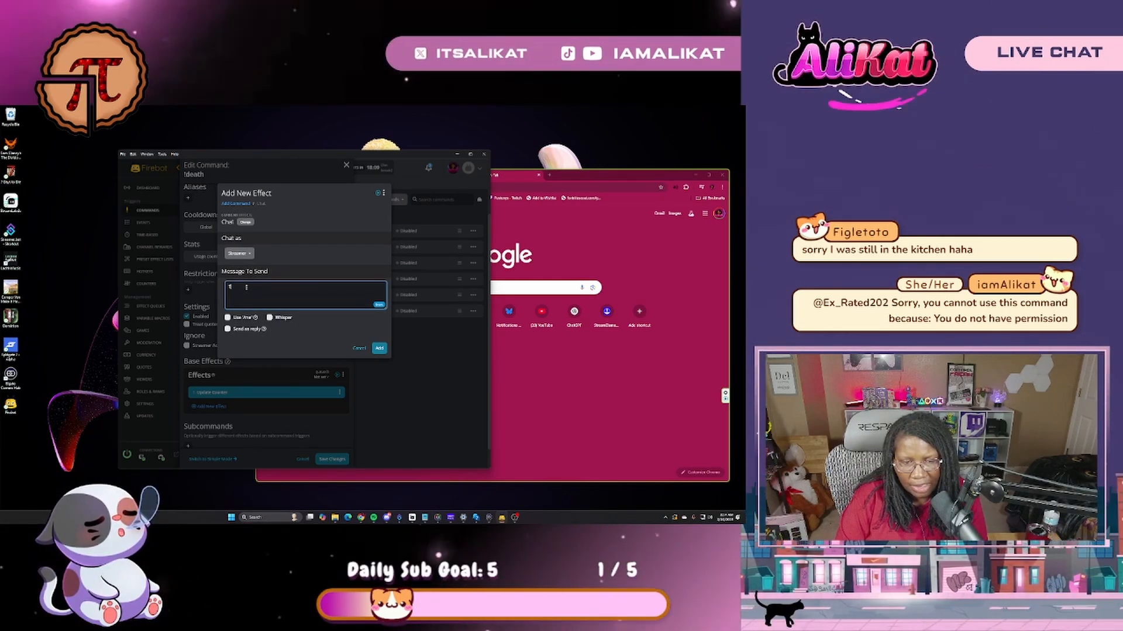
pyautogui.write('ha')
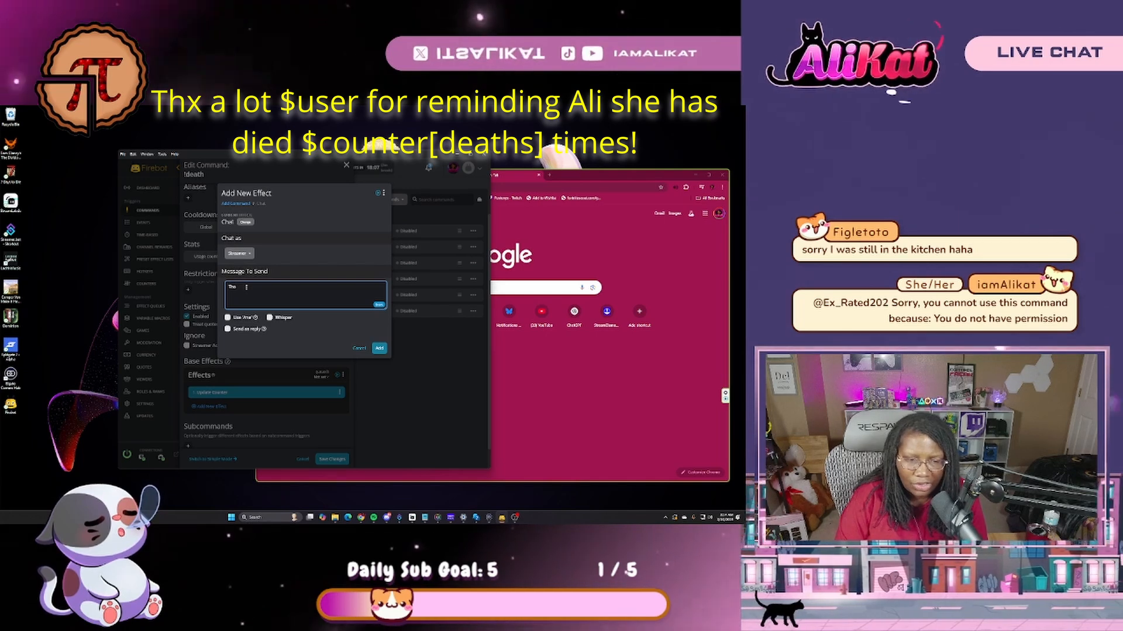
pyautogui.write('nks a lot')
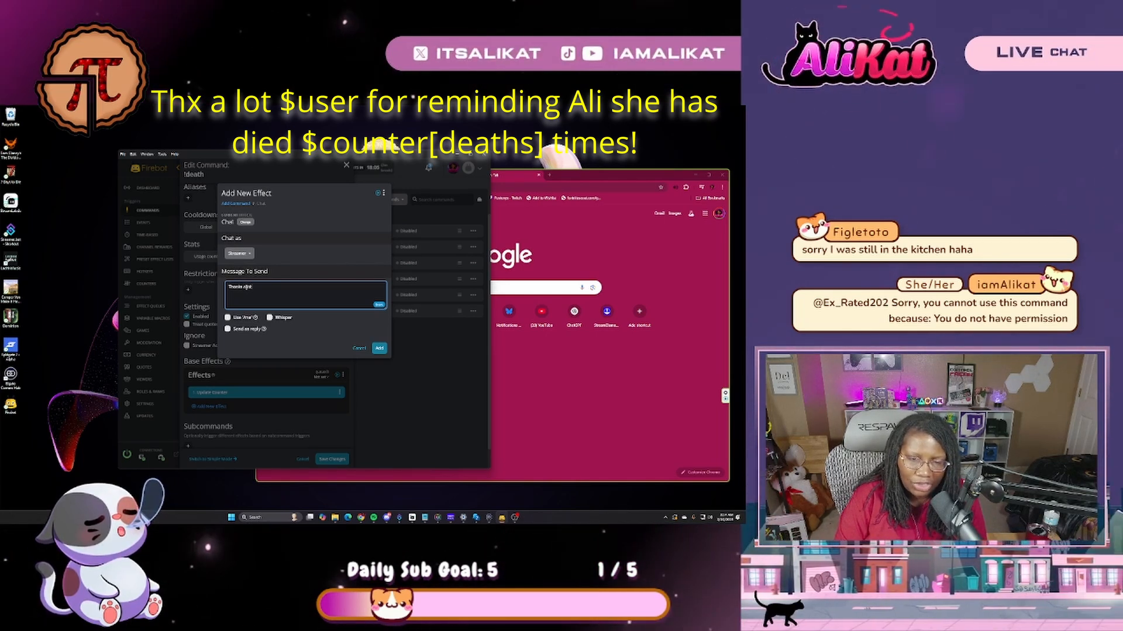
pyautogui.click(379, 305)
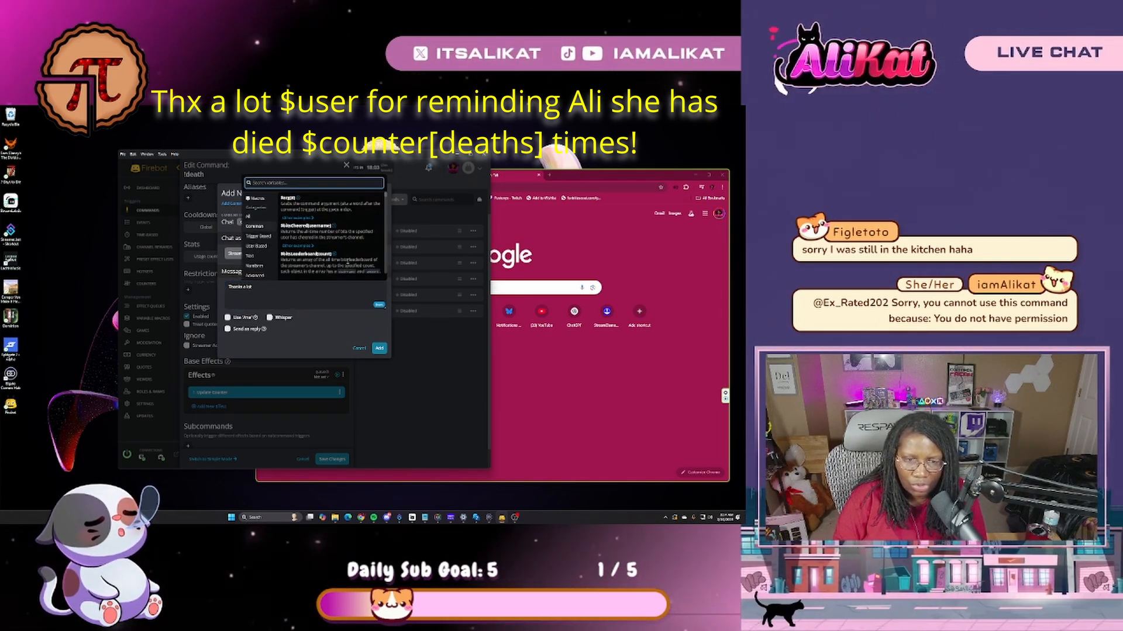
pyautogui.write('use')
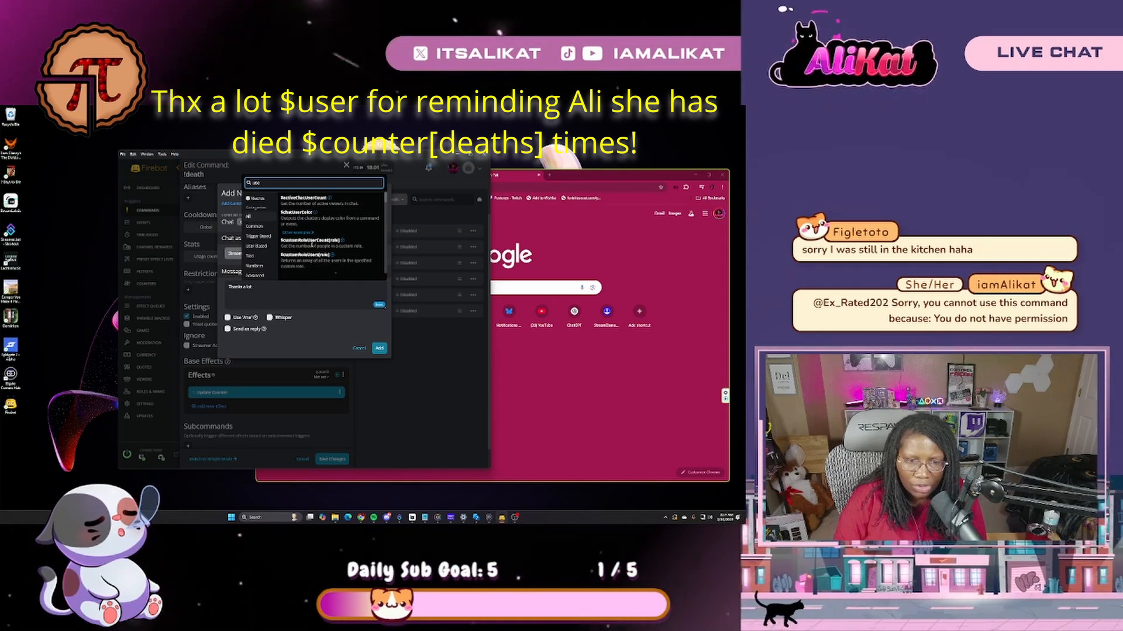
pyautogui.click(256, 253)
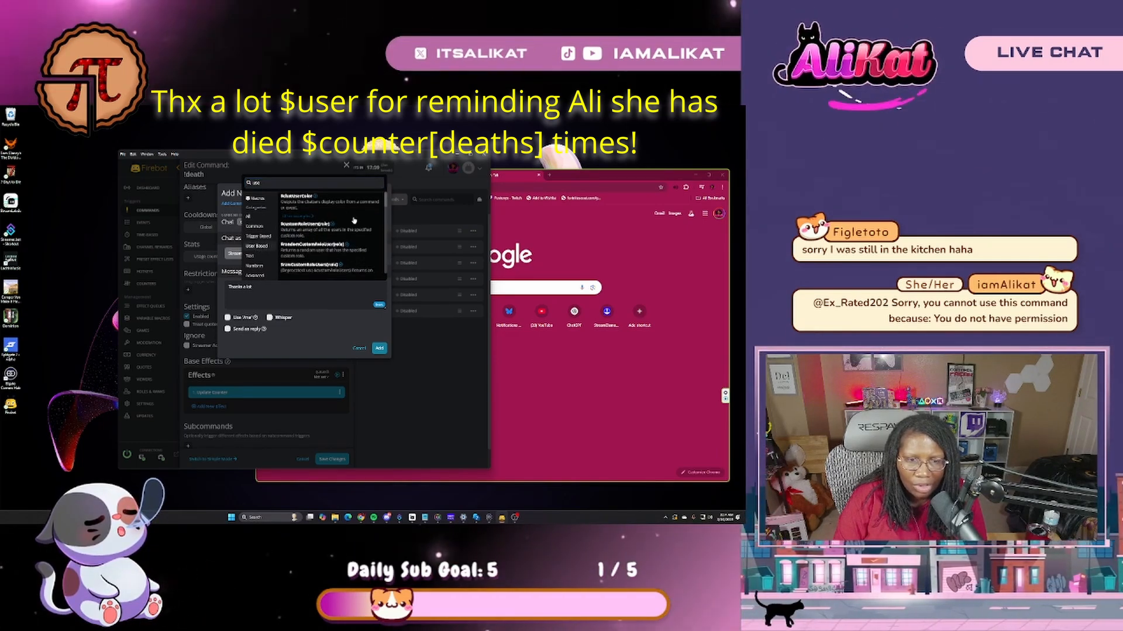
pyautogui.scroll(-4, 353, 217)
pyautogui.scroll(-5, 327, 219)
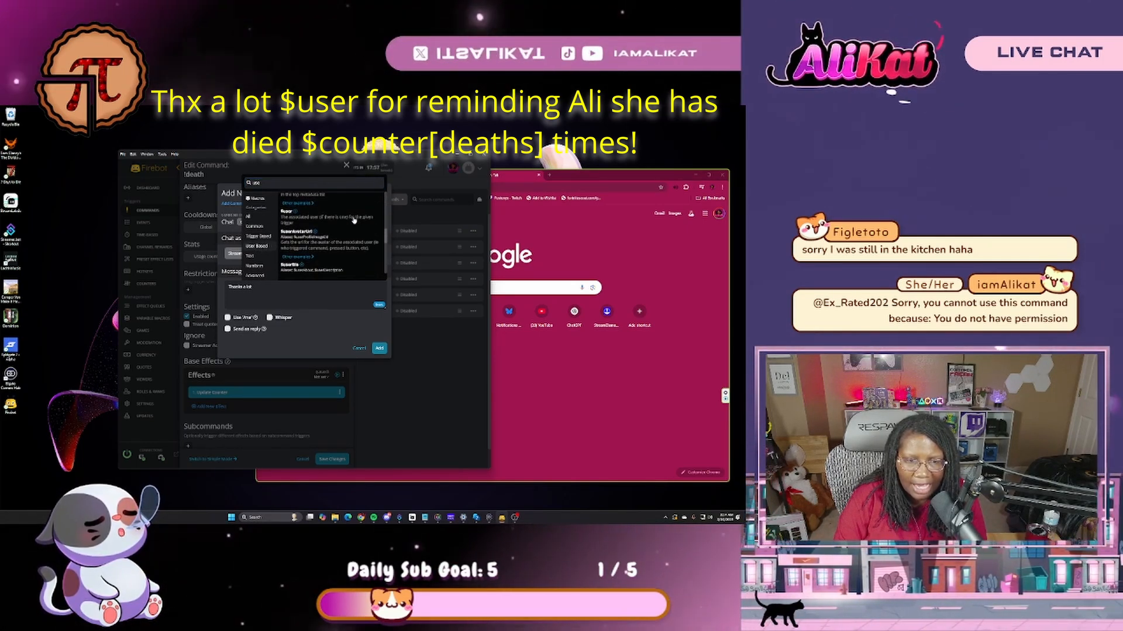
pyautogui.click(295, 214)
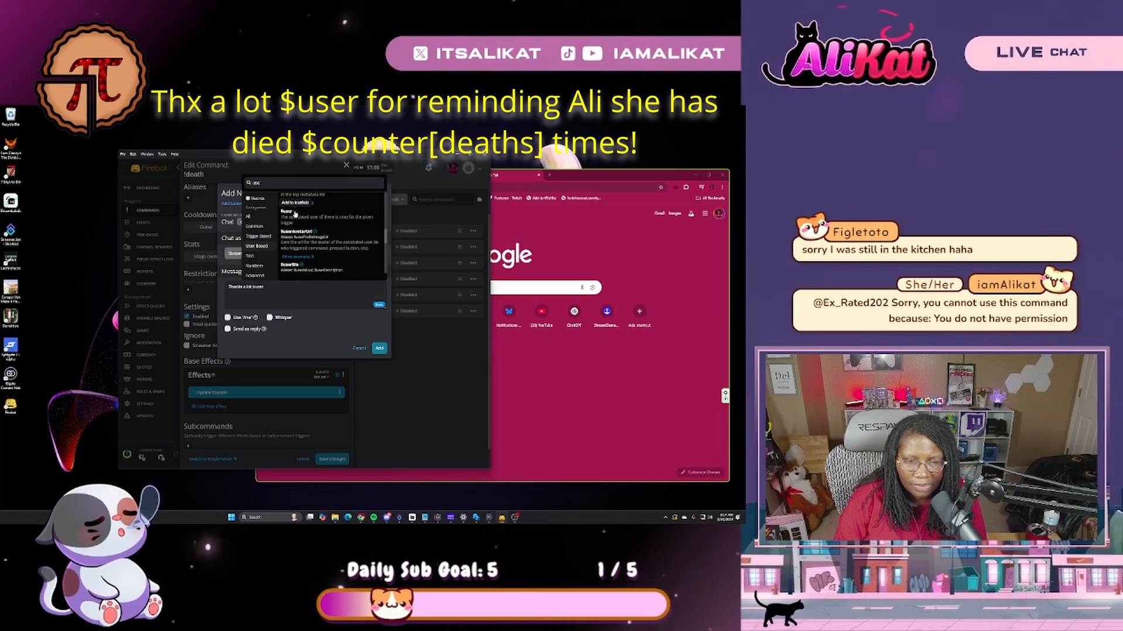
# - Continue the chat message after $user with "for reminding", the streamer's name and "she has died"
pyautogui.click(291, 290)
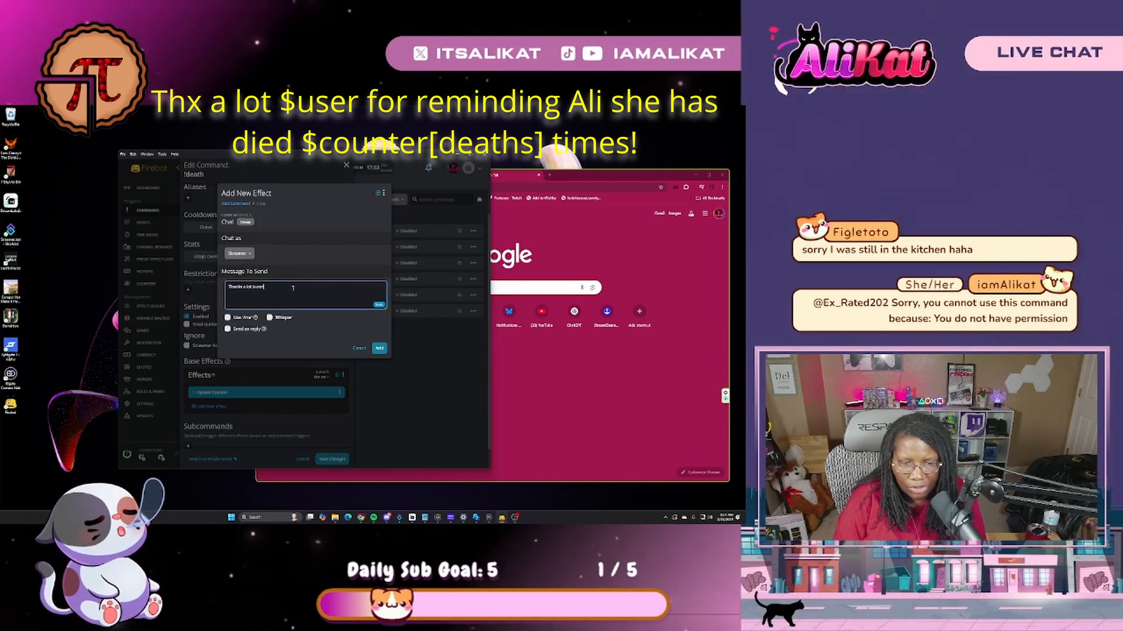
pyautogui.write('for')
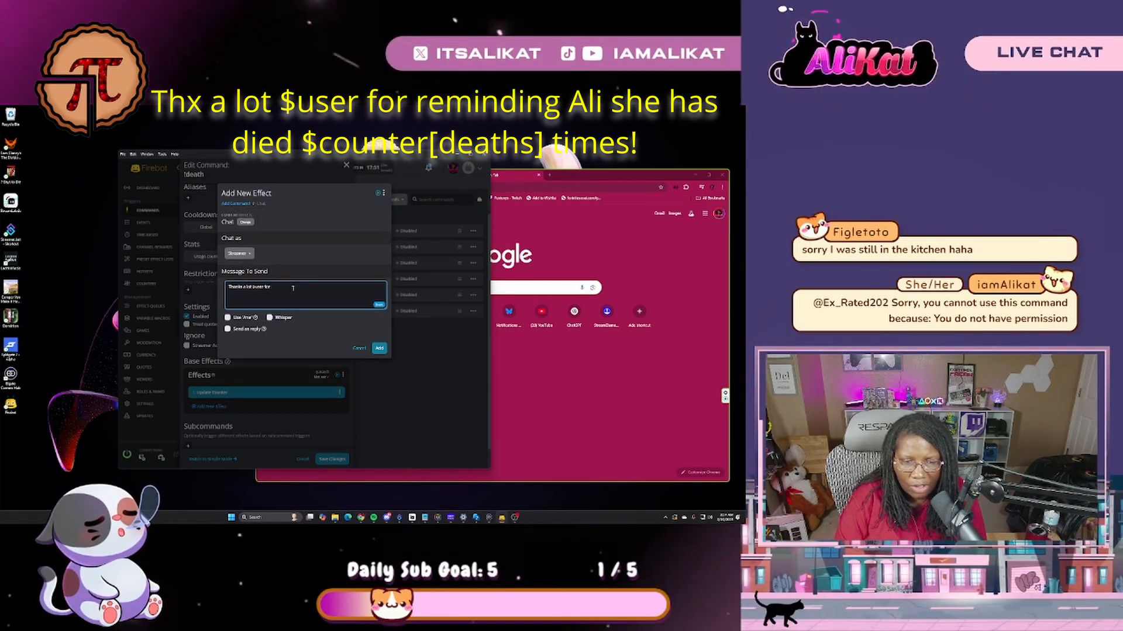
pyautogui.write(' rem')
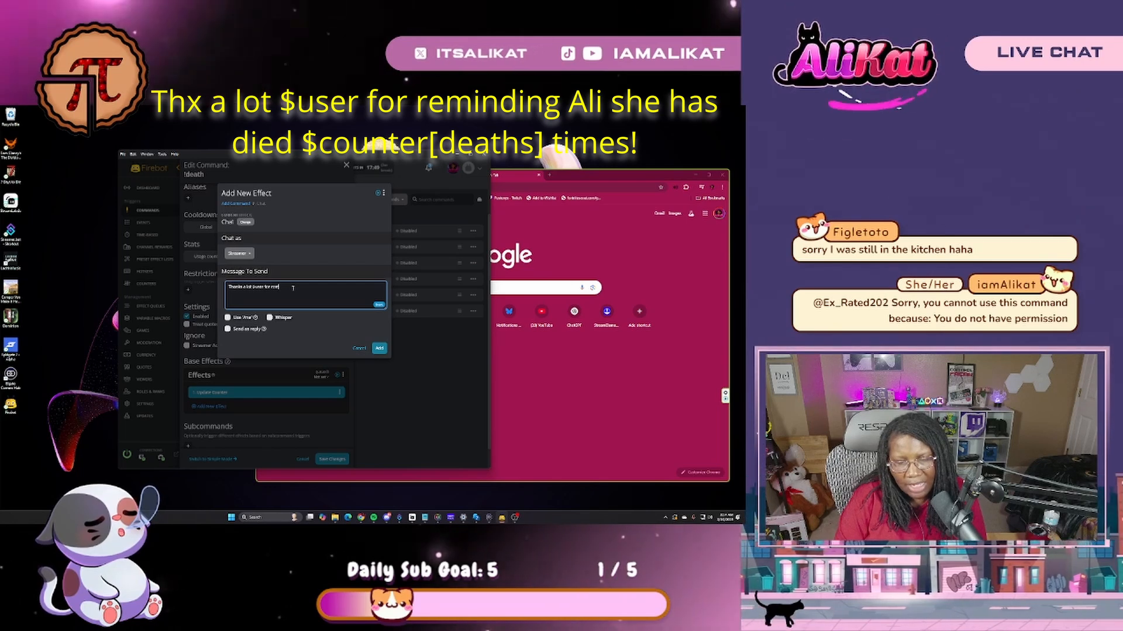
pyautogui.write('inding Al')
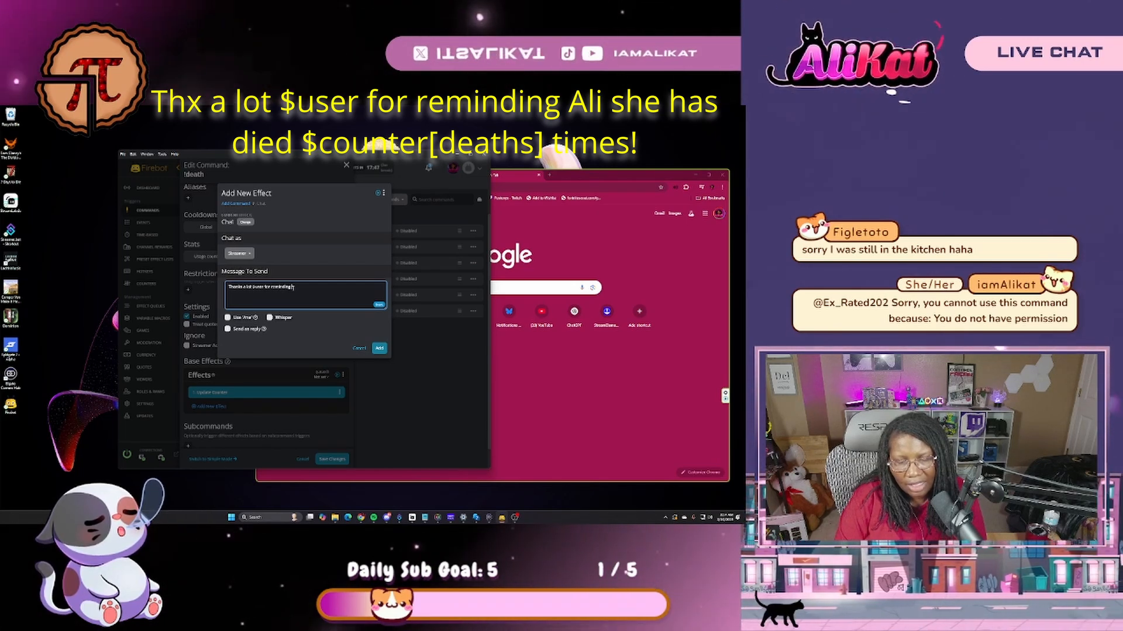
pyautogui.write('i she')
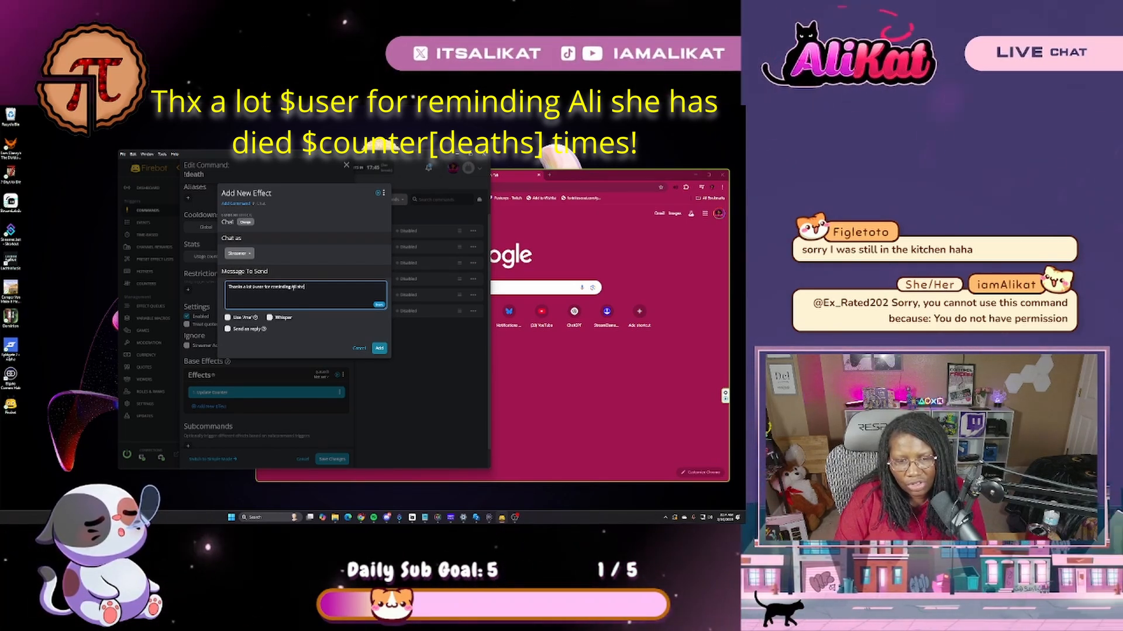
pyautogui.write(' has died')
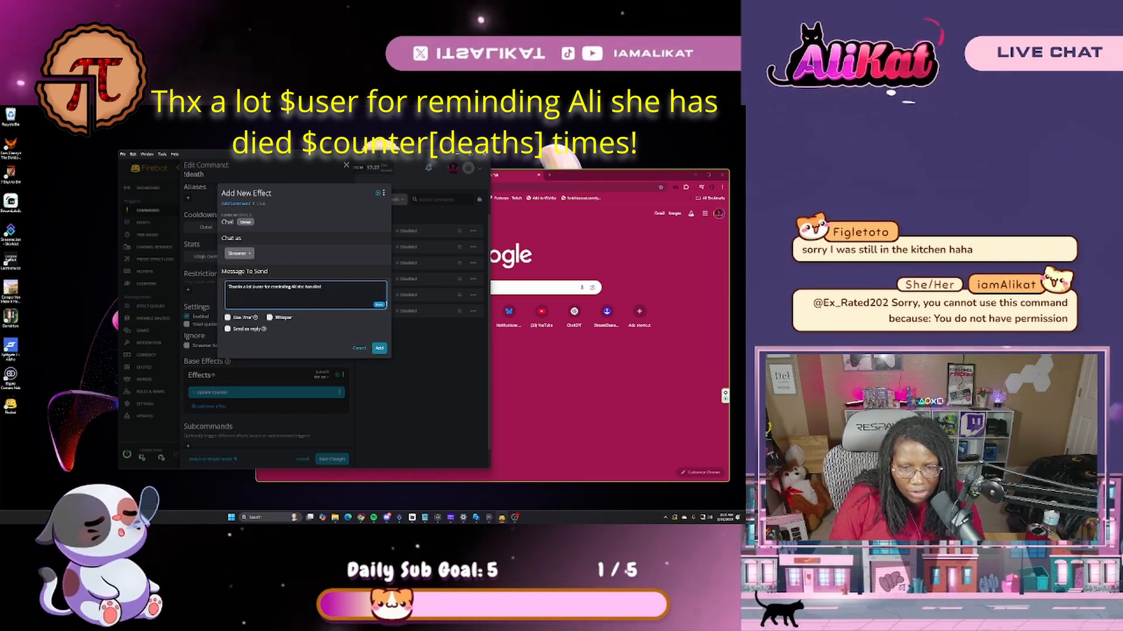
# - Find the $counter variable and insert it after "she has died" in the chat message
pyautogui.click(379, 305)
pyautogui.write('usecount')
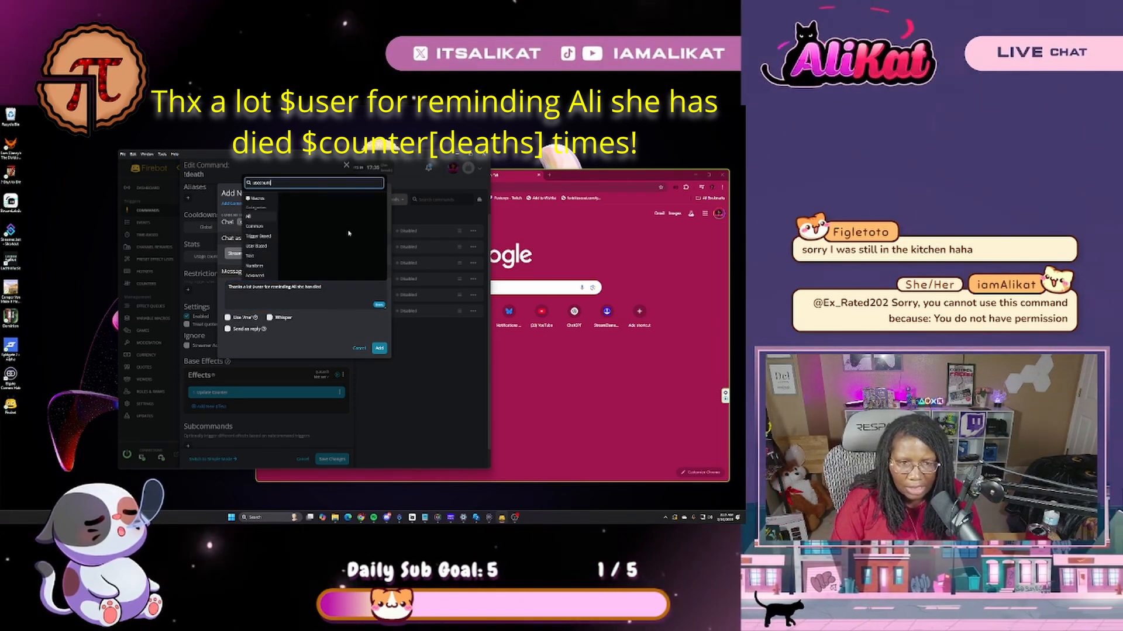
pyautogui.press('BackSpace')
pyautogui.press('BackSpace')
pyautogui.press('BackSpace')
pyautogui.press('BackSpace')
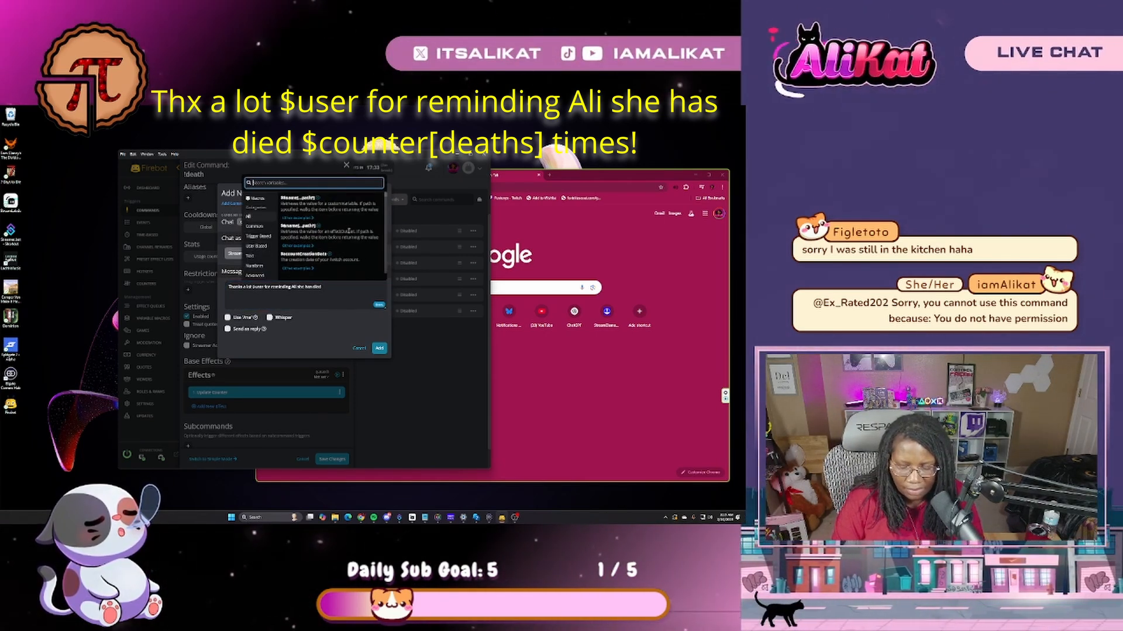
pyautogui.write('counter')
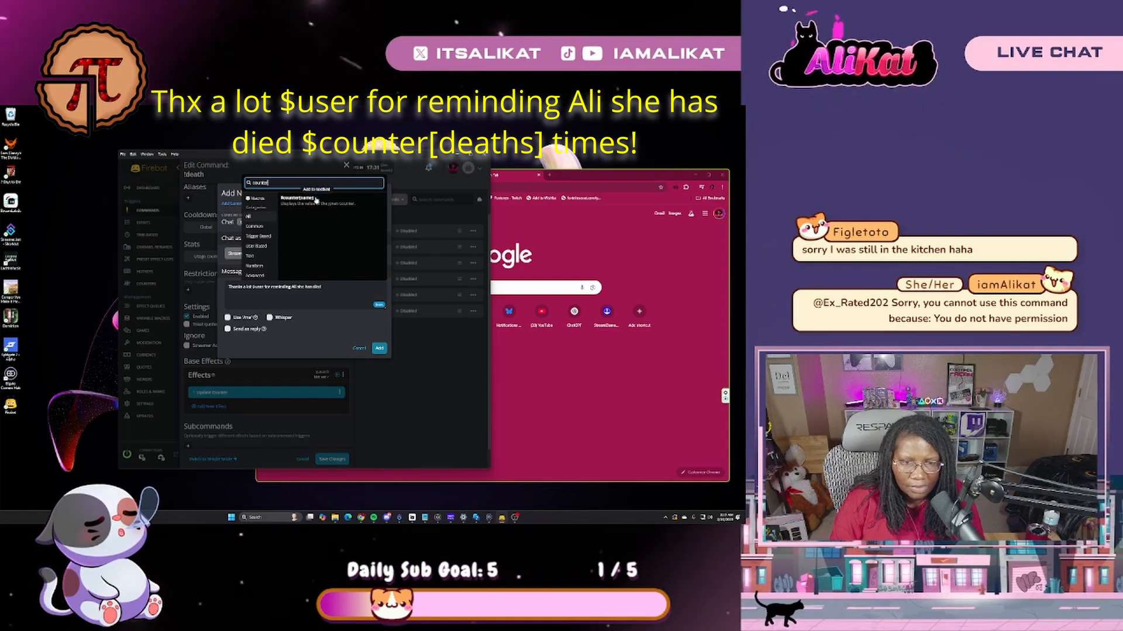
pyautogui.click(316, 200)
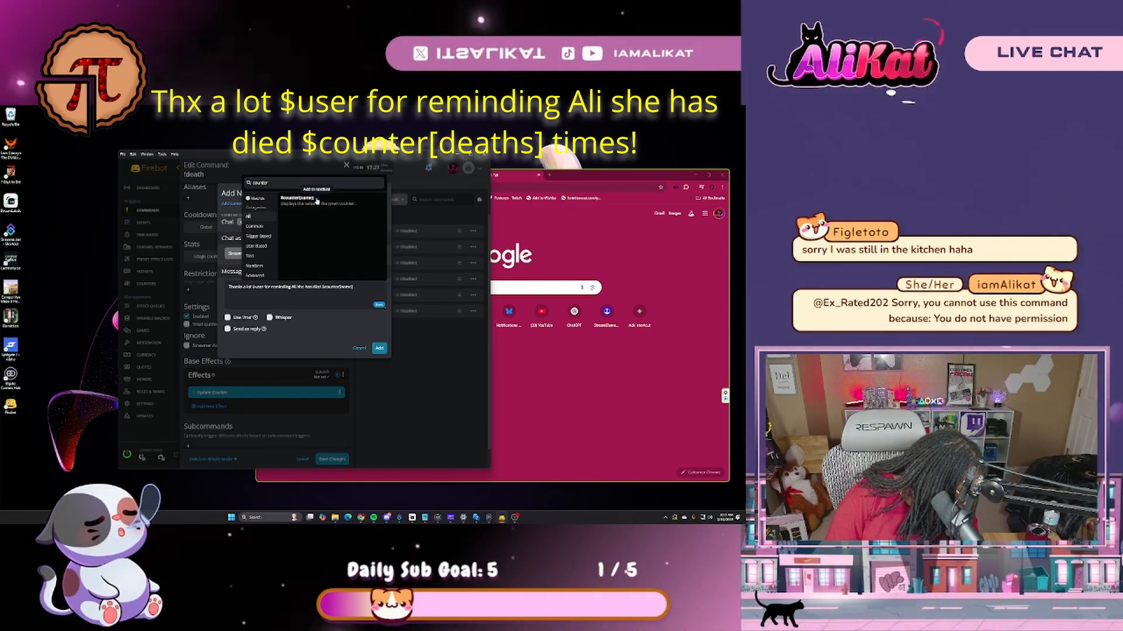
# - Replace the $counter variable's name placeholder with "deaths" and end the chat message with "times!"
pyautogui.click(351, 286)
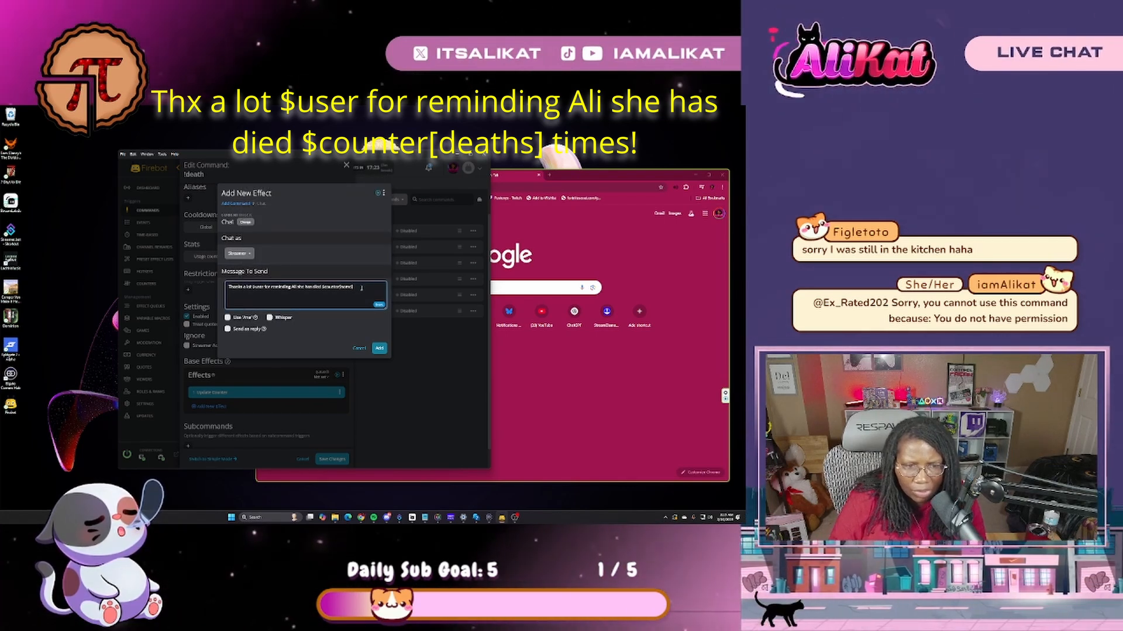
pyautogui.hotkey('ctrl', 'shift', 'Left')
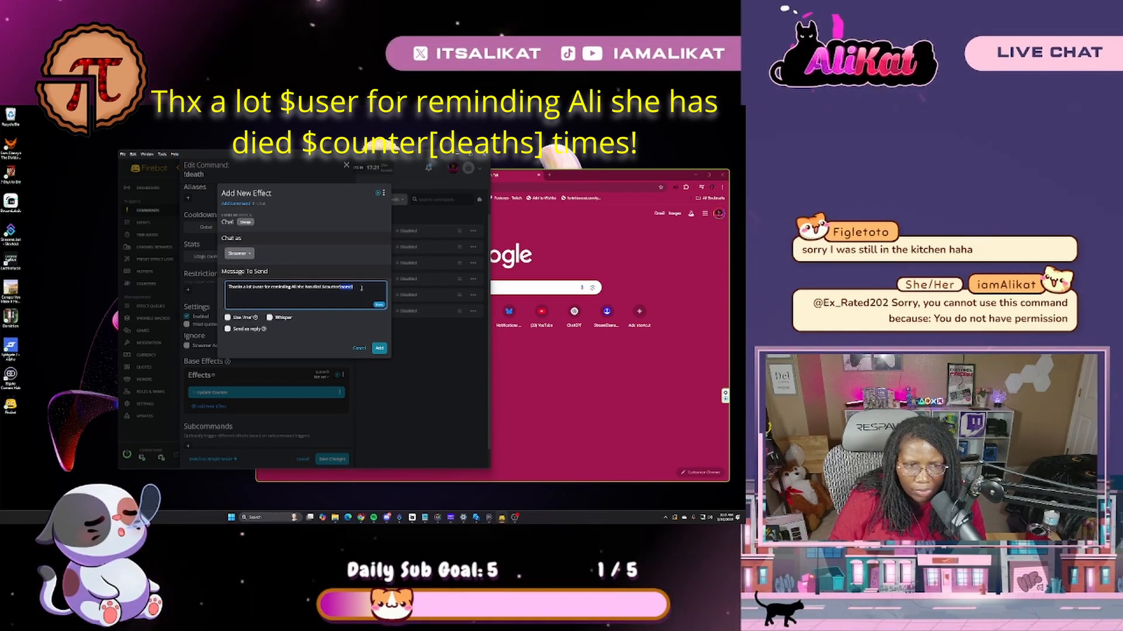
pyautogui.write('deaths]')
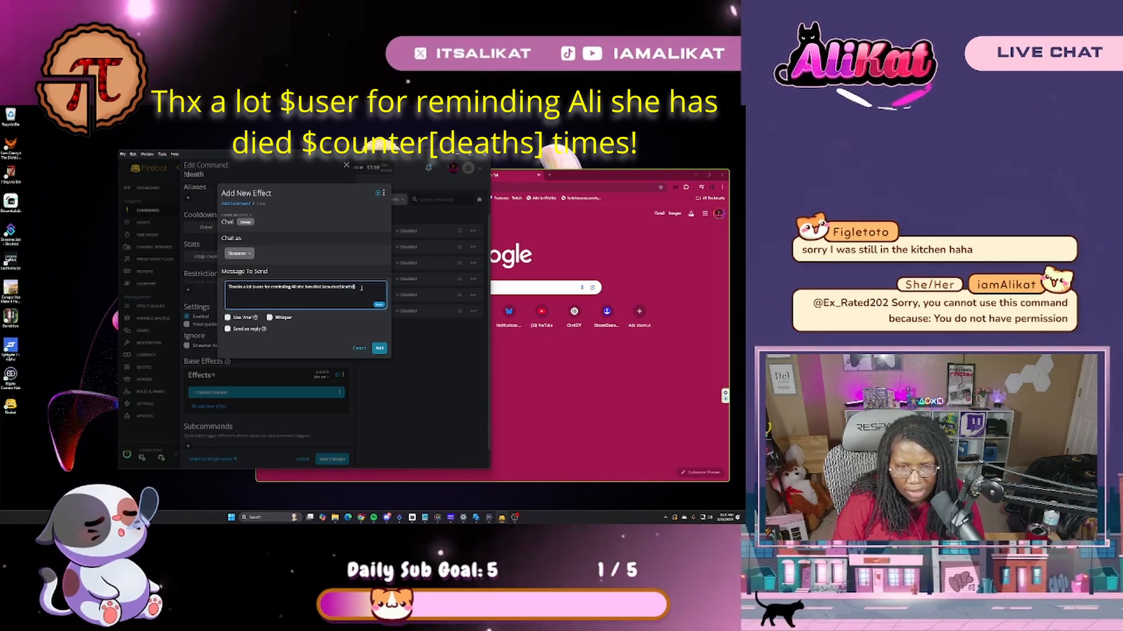
pyautogui.write(' times!')
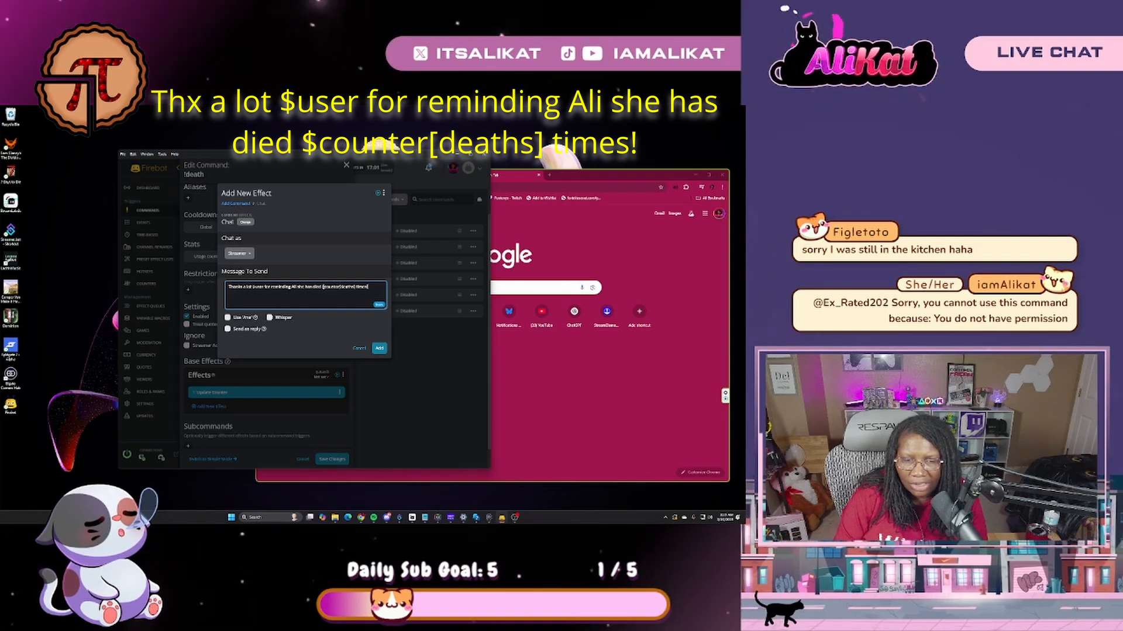
# - Add the finished Chat effect to the !death command and save the command's changes
pyautogui.moveTo(322, 287); pyautogui.dragTo(355, 287)
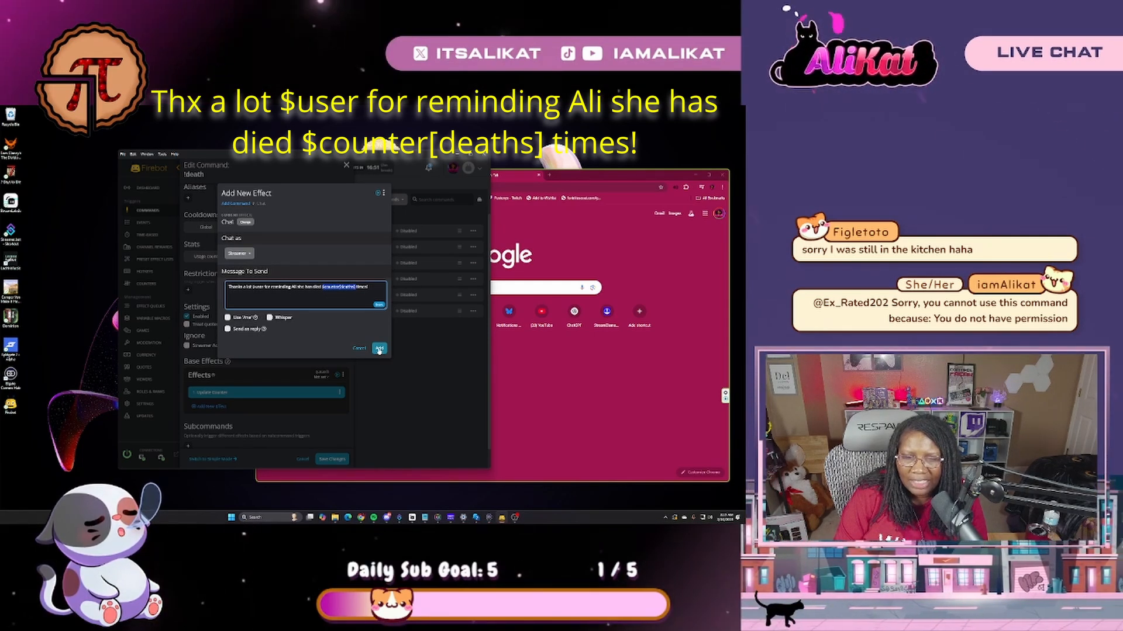
pyautogui.click(379, 349)
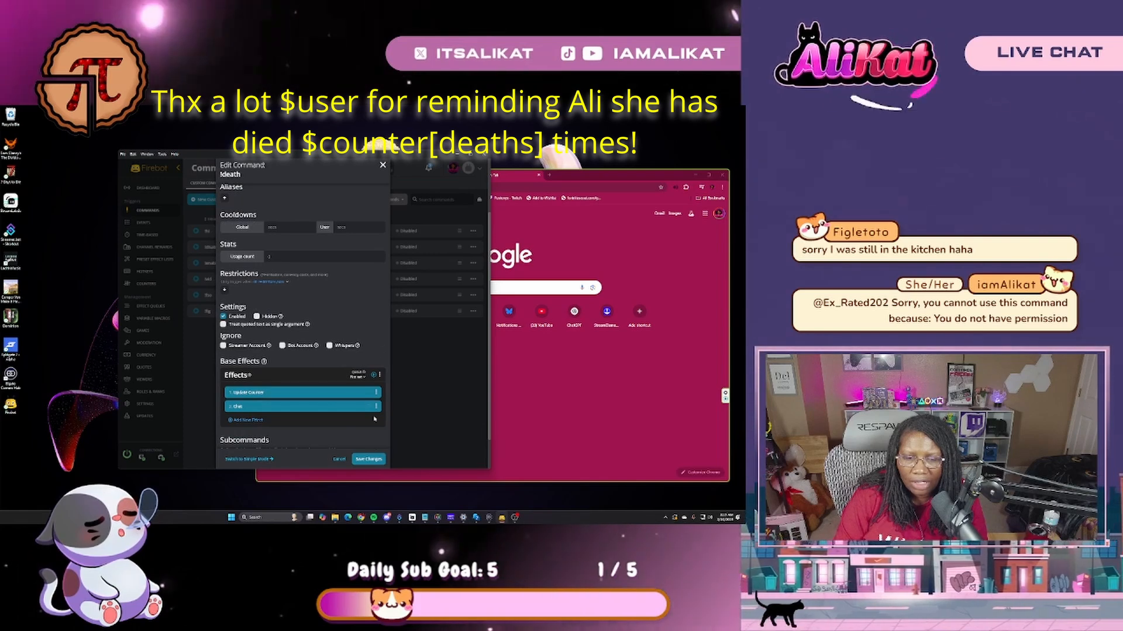
pyautogui.click(370, 460)
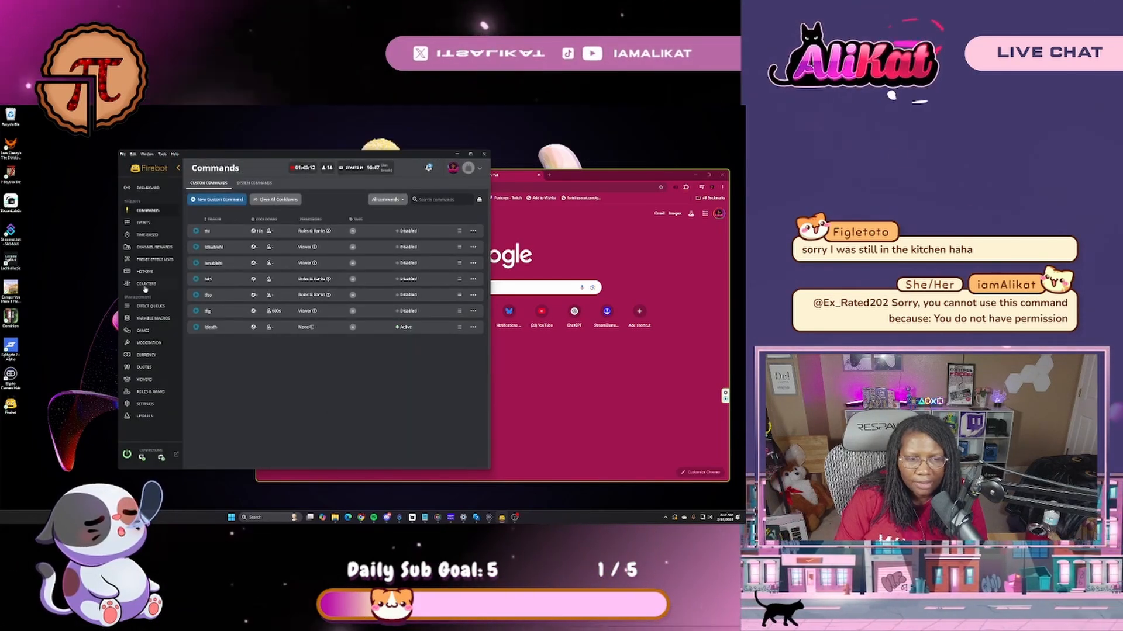
# - Open the deaths counter for editing, expand its usage instructions and copy the counter's txt file path
pyautogui.click(146, 284)
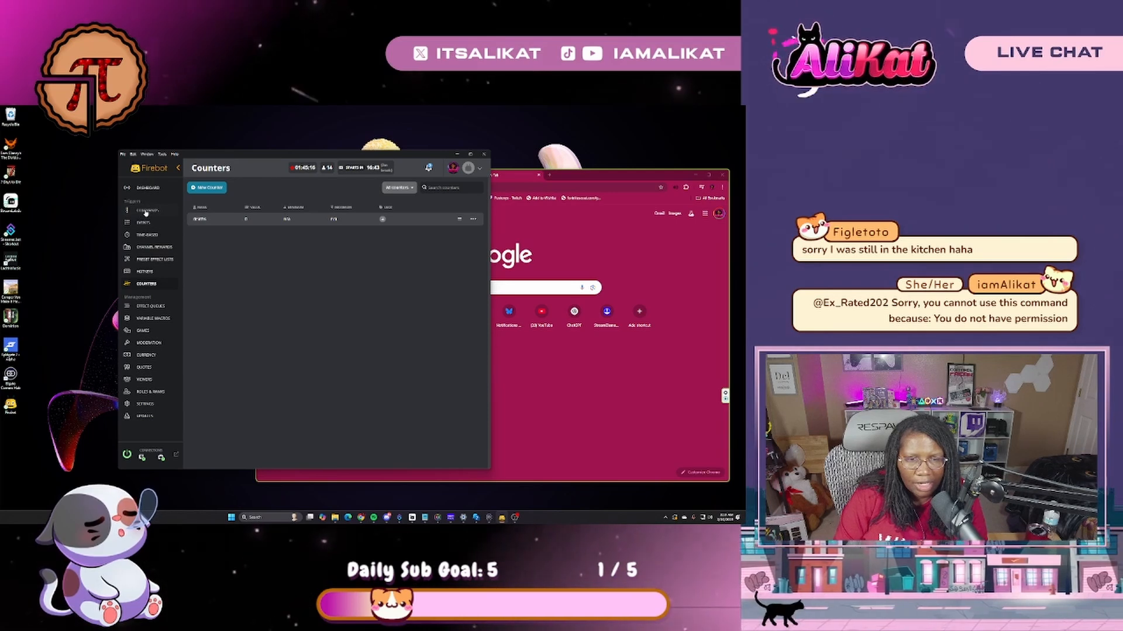
pyautogui.click(146, 211)
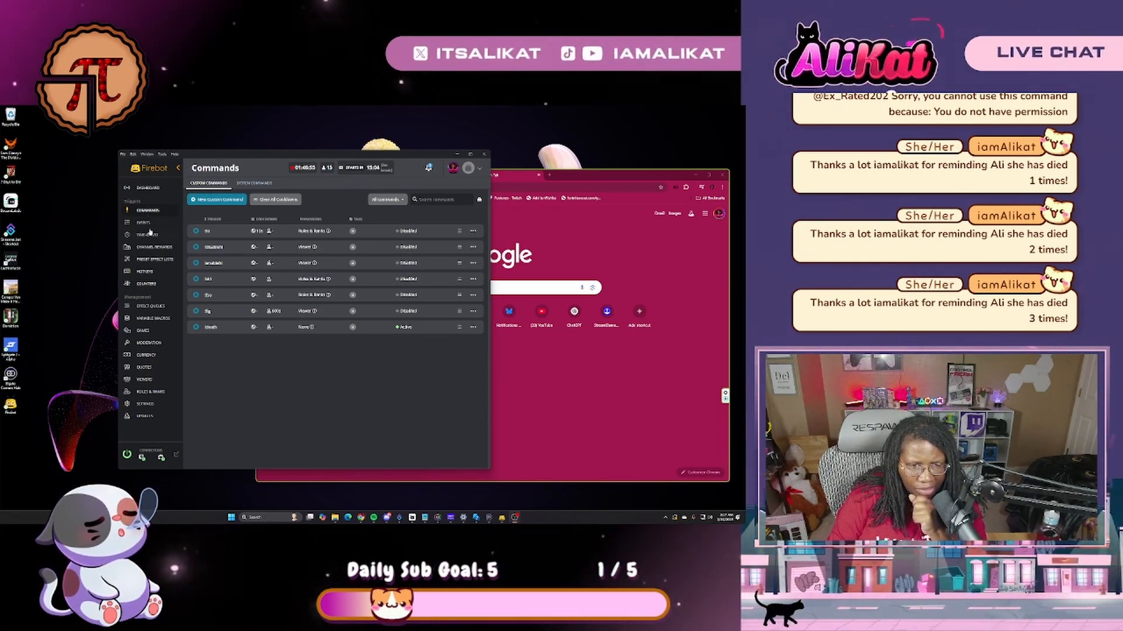
pyautogui.click(146, 283)
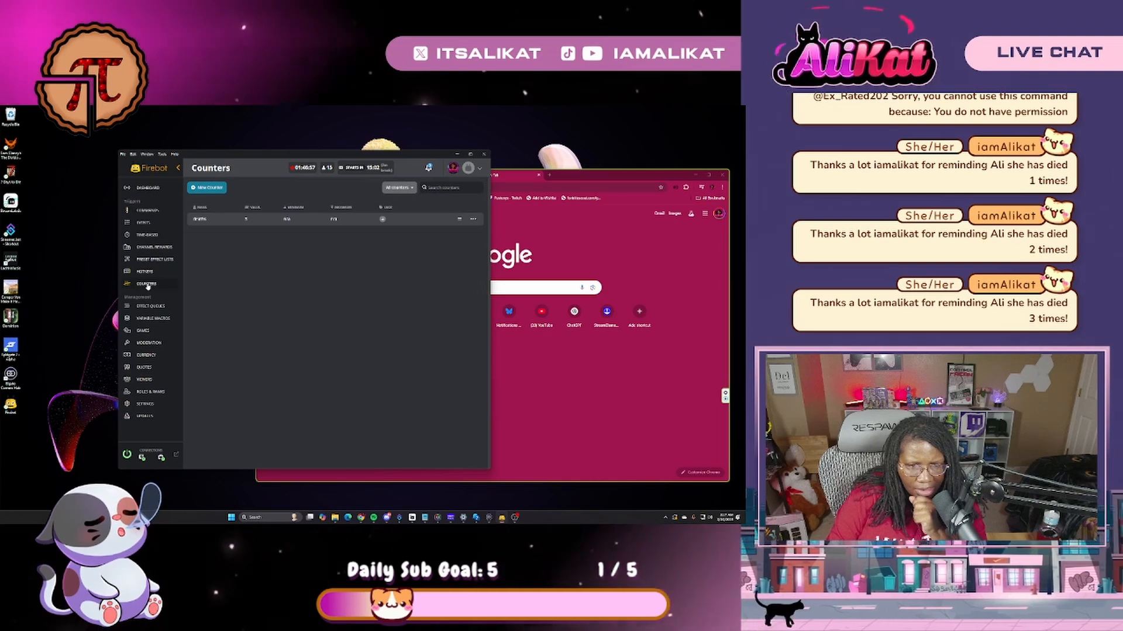
pyautogui.click(473, 219)
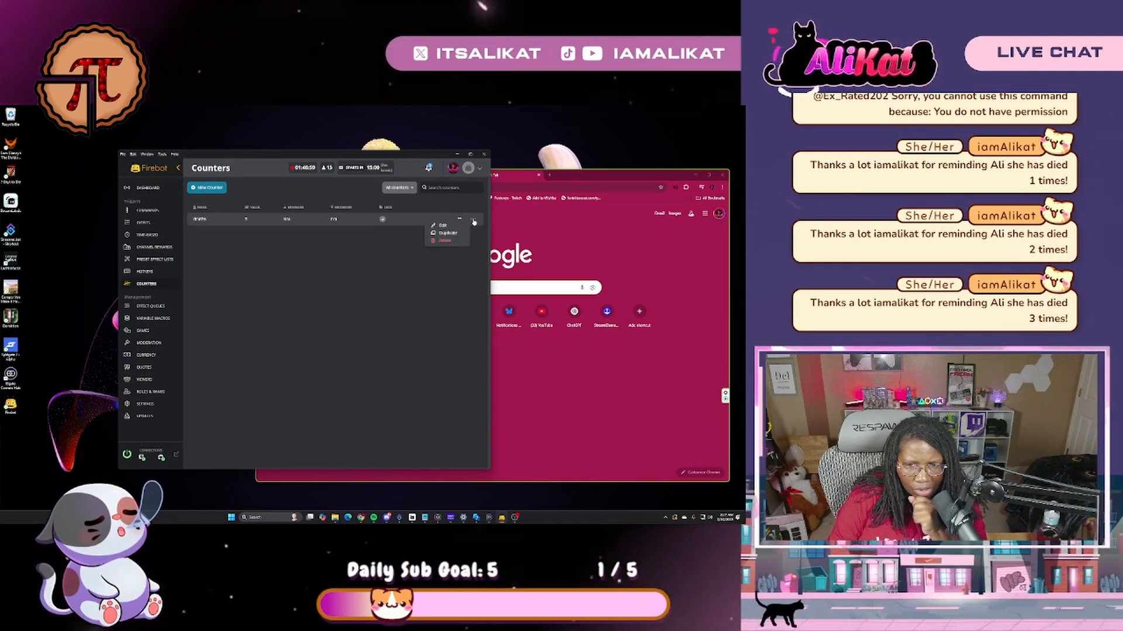
pyautogui.click(445, 226)
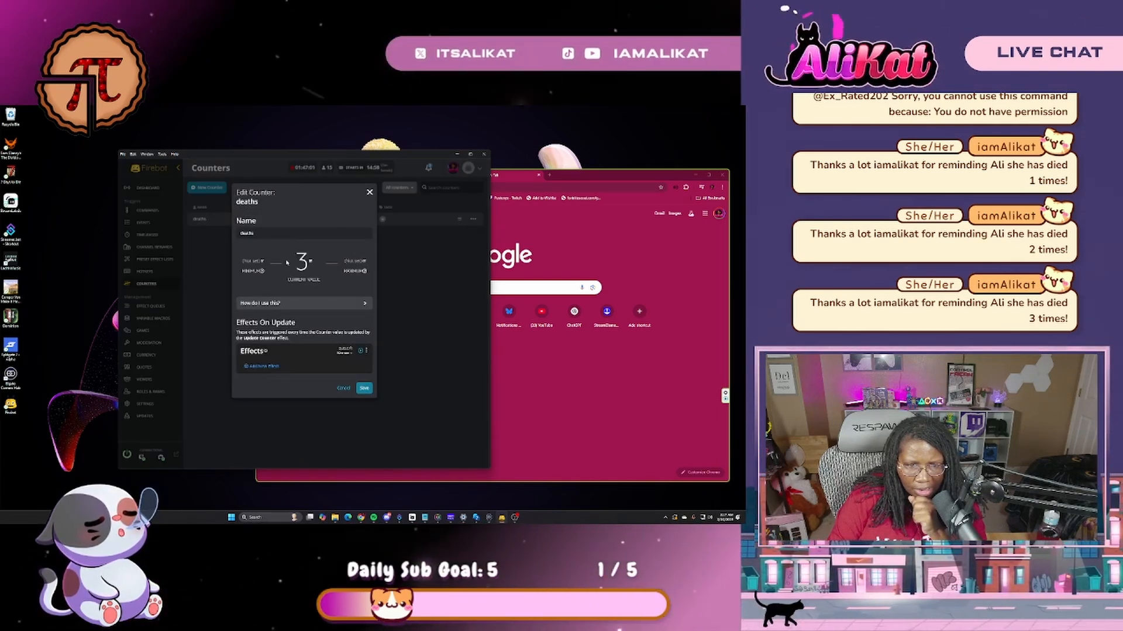
pyautogui.click(273, 303)
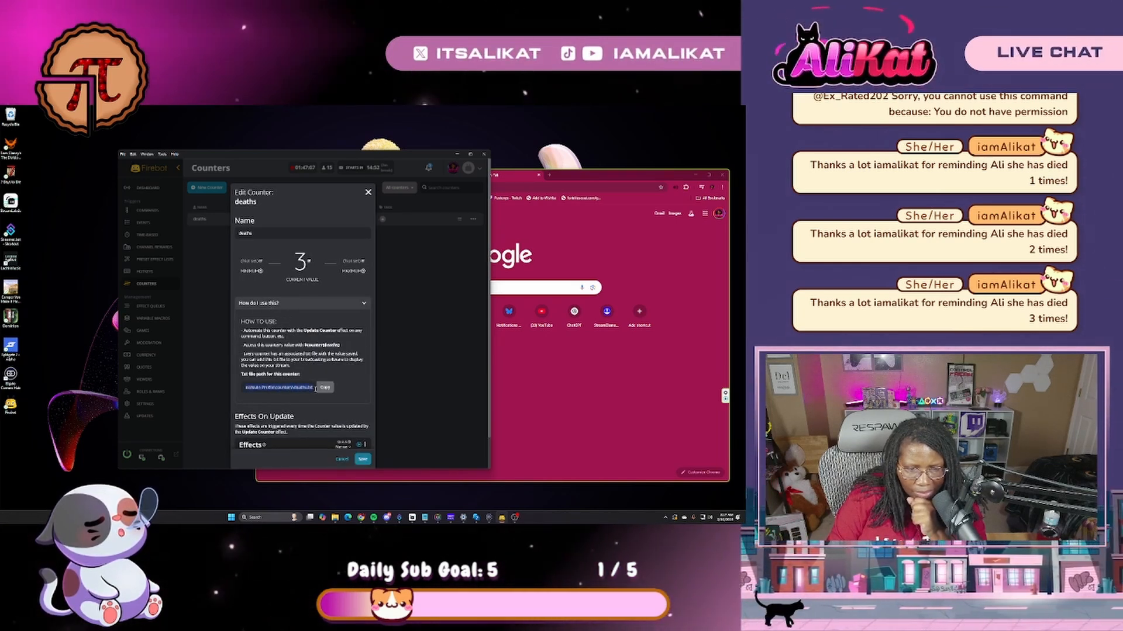
pyautogui.tripleClick(285, 390)
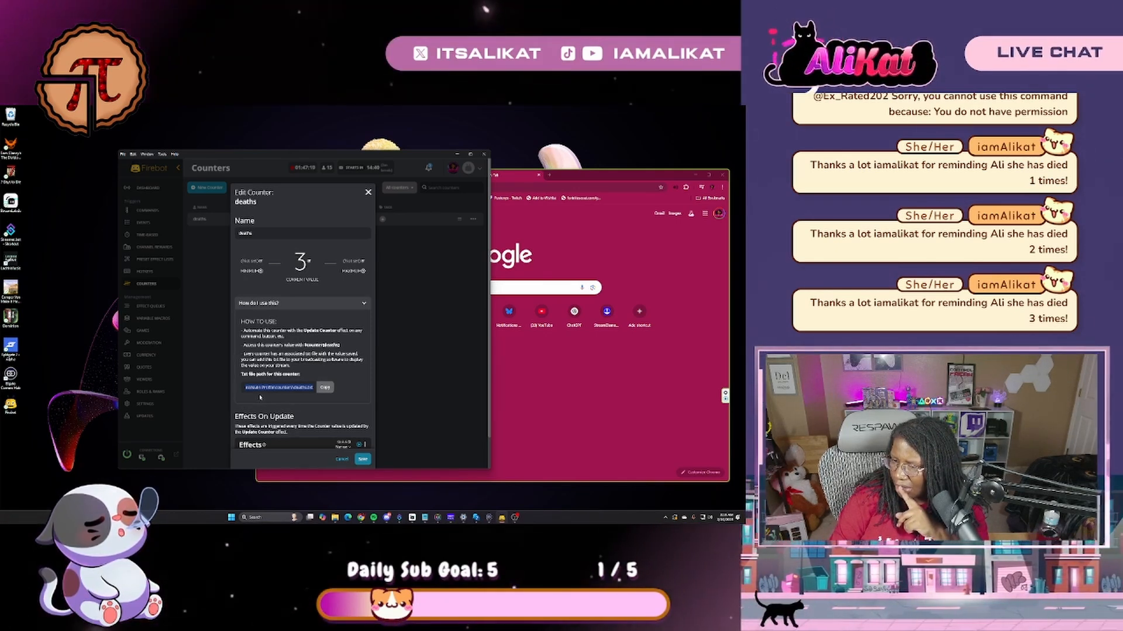
# - Switch to OBS and add a new Text (GDI+) source named "Deaths" to the Game scene
pyautogui.hotkey('alt', 'Tab')
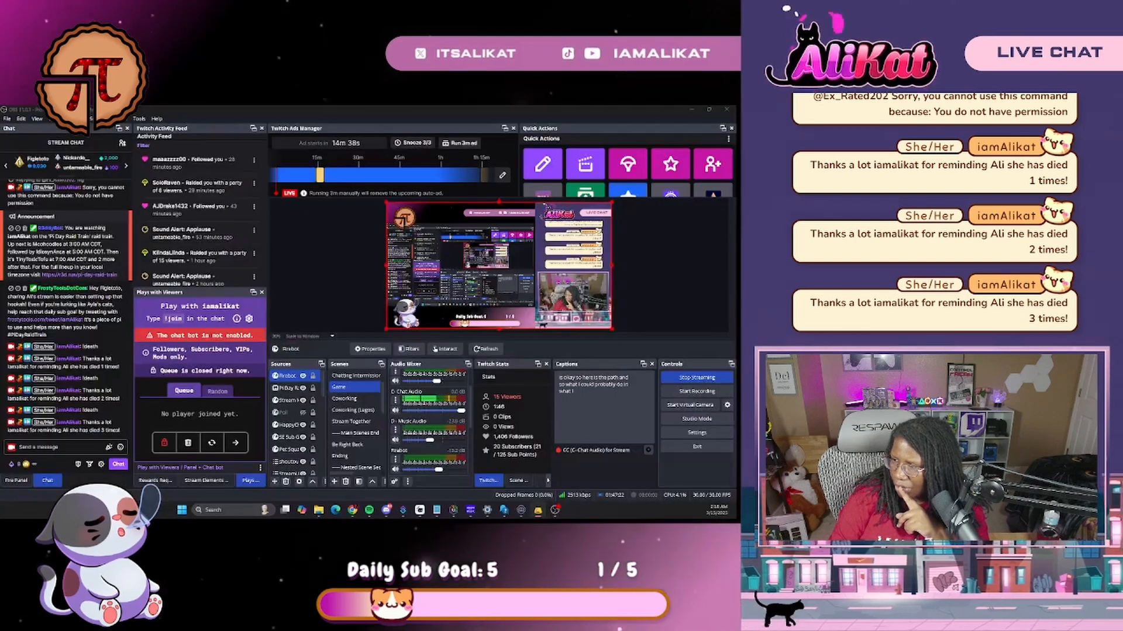
pyautogui.click(274, 483)
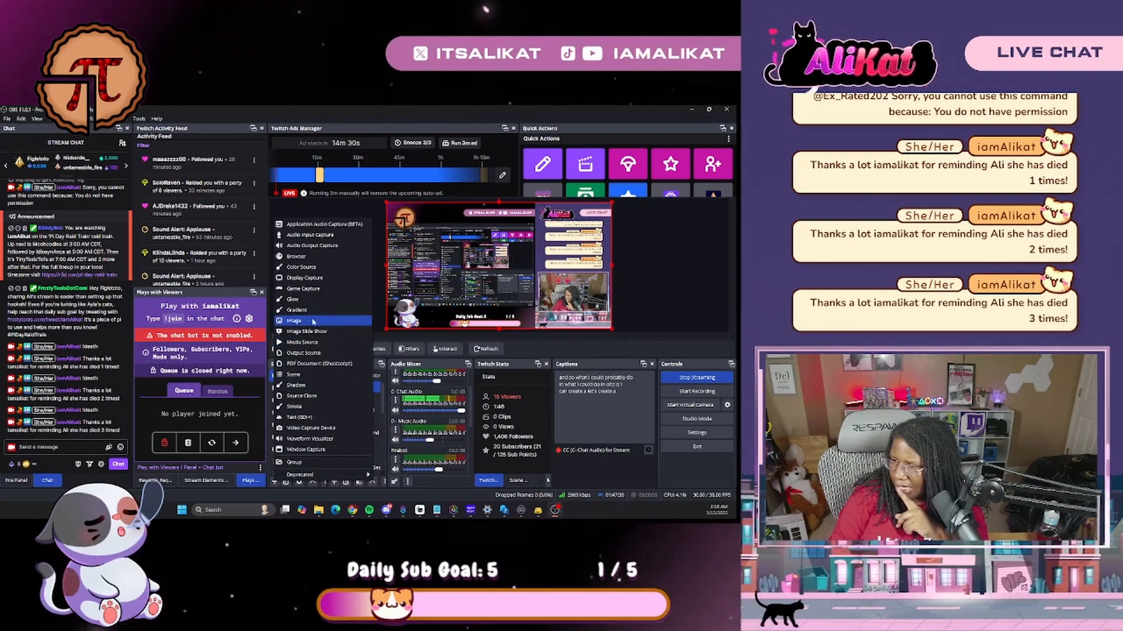
pyautogui.click(299, 418)
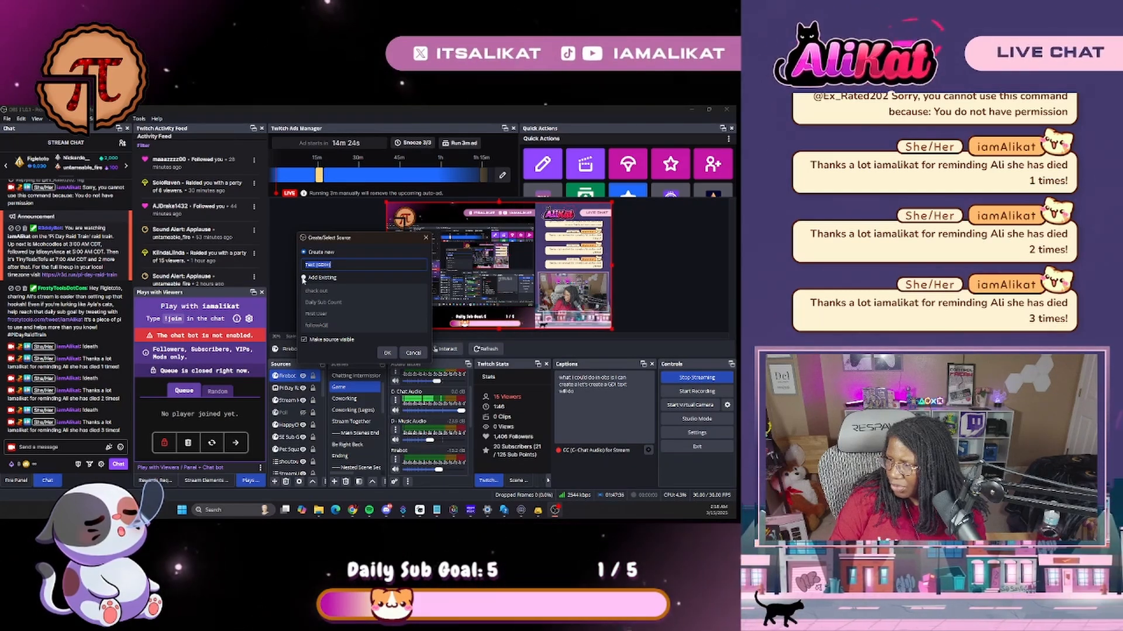
pyautogui.write('Deaths')
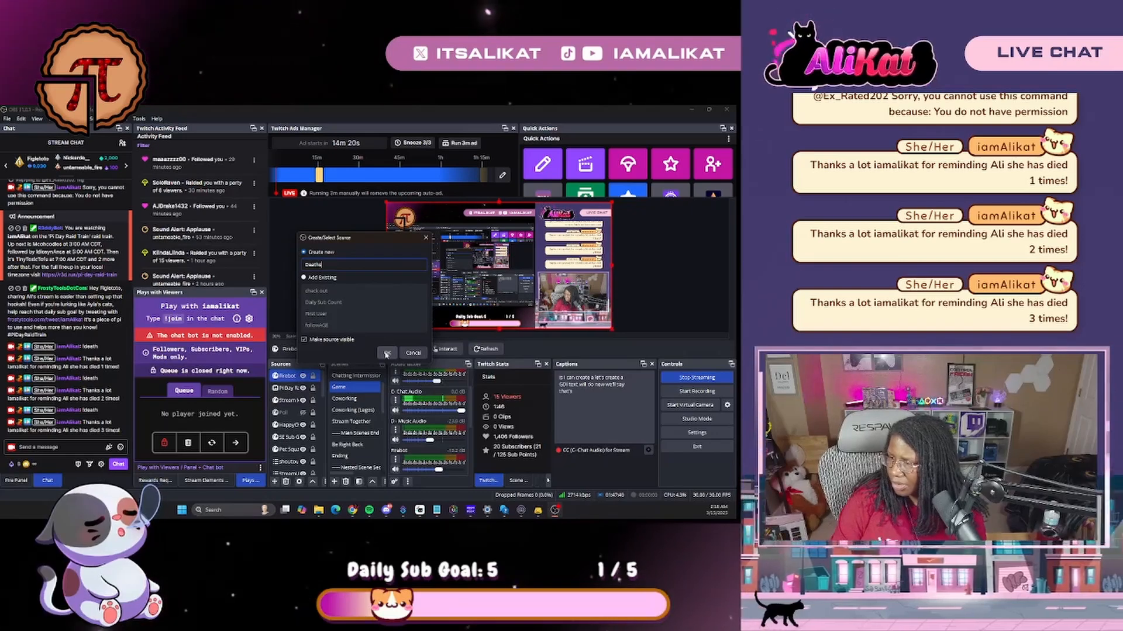
pyautogui.click(386, 353)
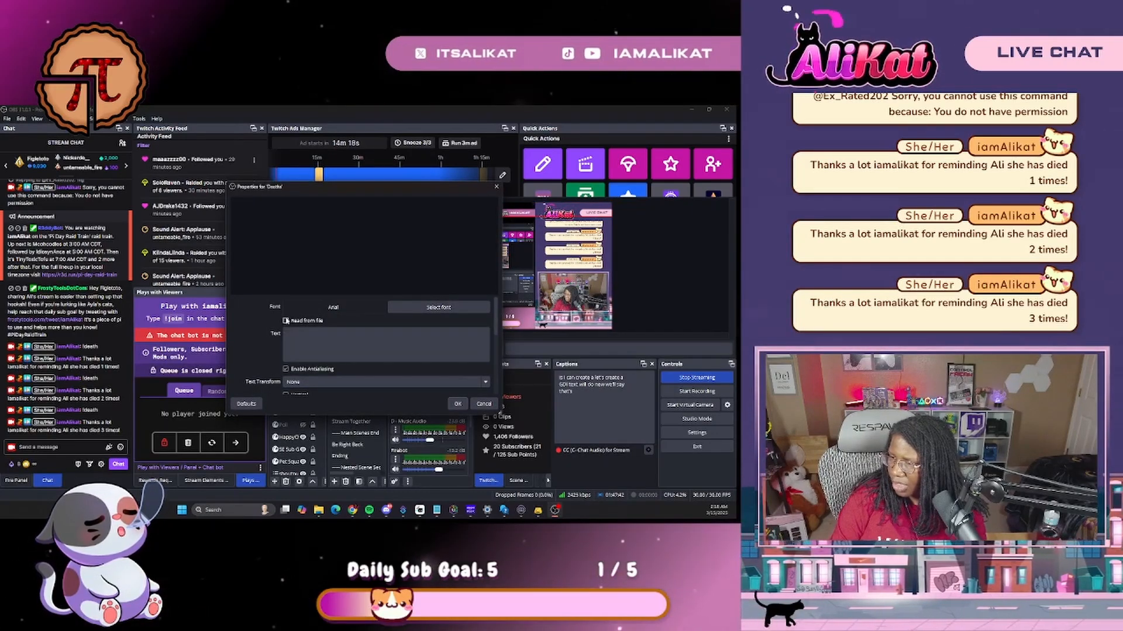
# - Make the Deaths source read from the deaths text file in Firebot's counters folder and move it to the canvas's lower area, beside the webcam
pyautogui.click(286, 320)
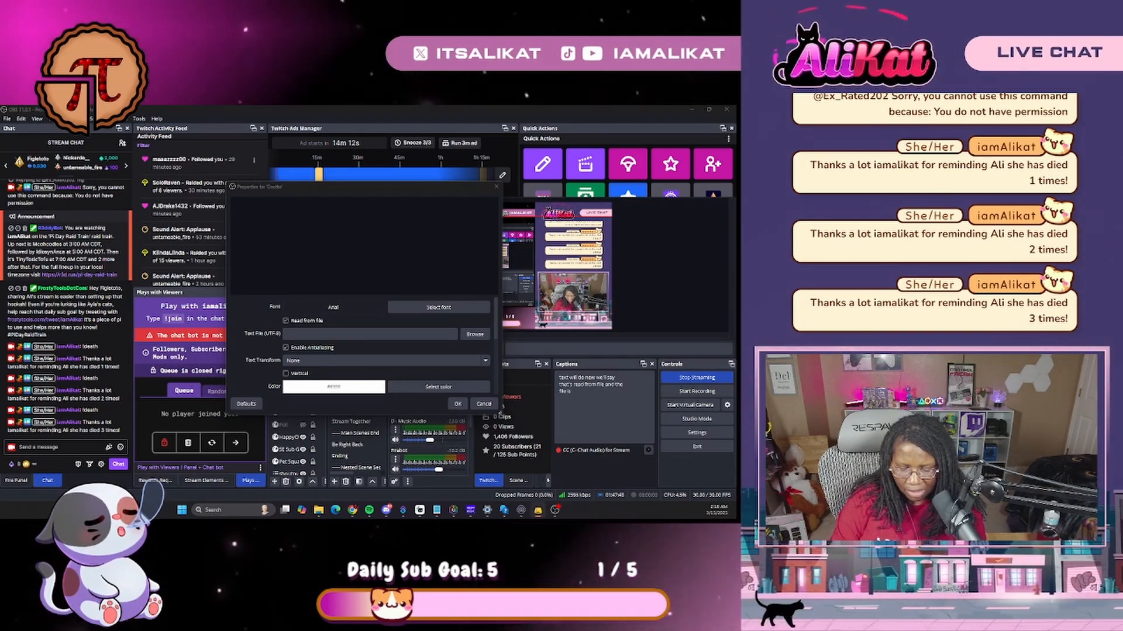
pyautogui.click(475, 334)
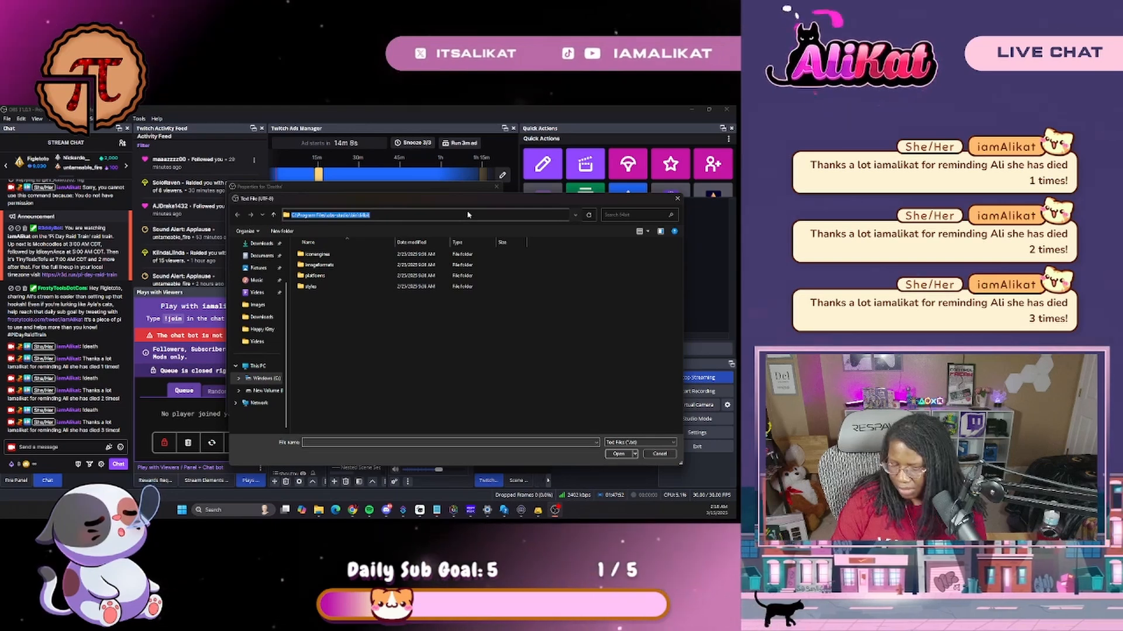
pyautogui.press('Return')
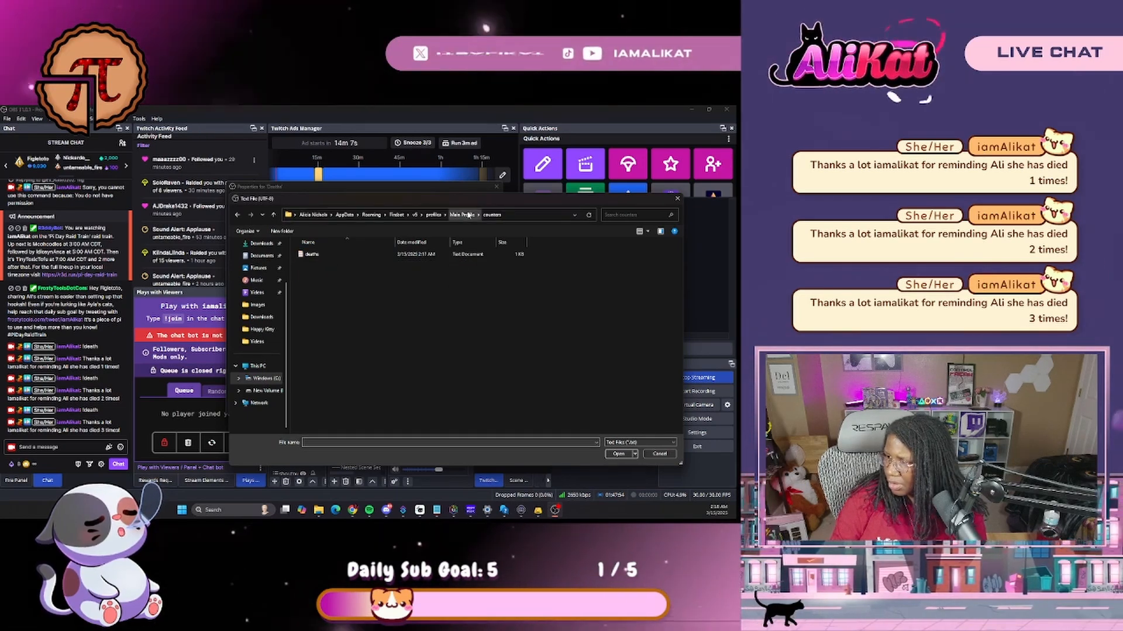
pyautogui.doubleClick(321, 255)
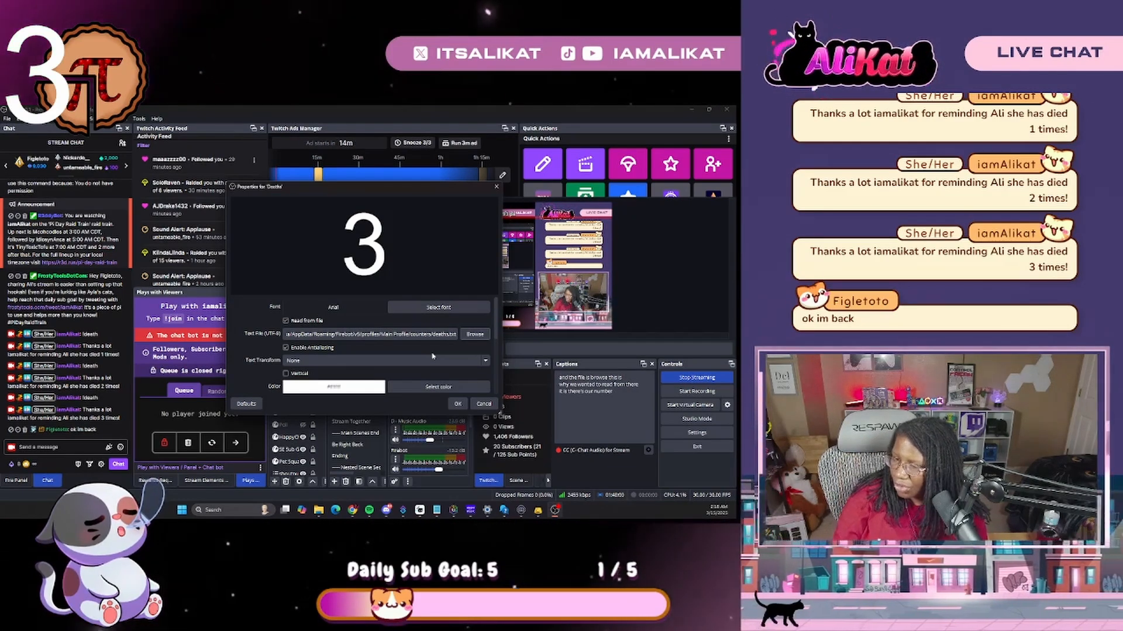
pyautogui.click(458, 403)
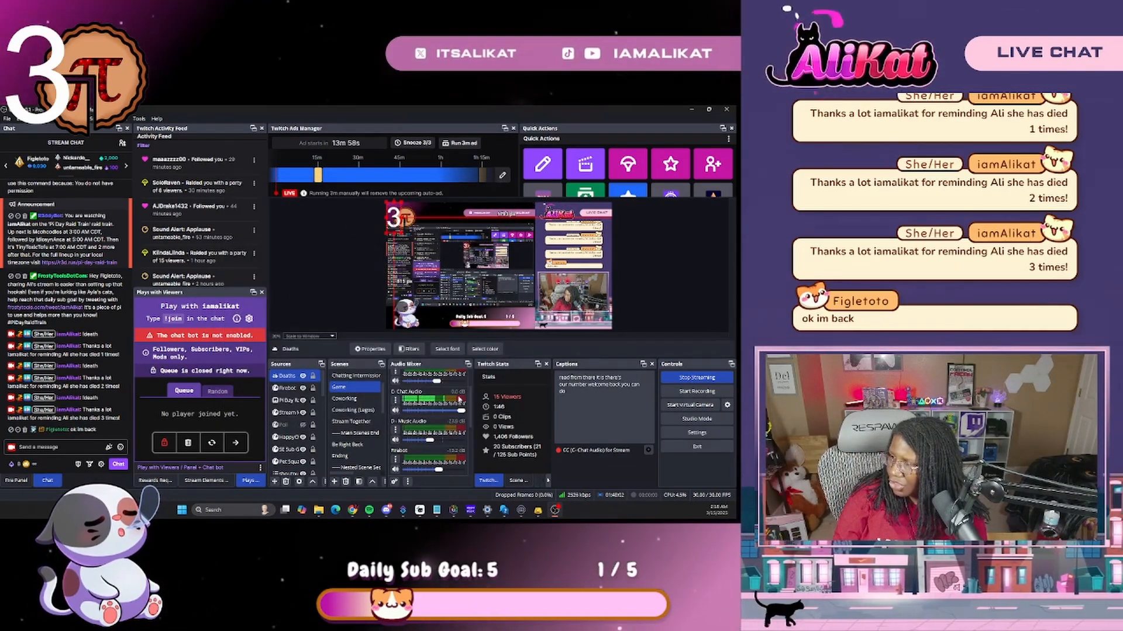
pyautogui.moveTo(396, 219); pyautogui.dragTo(528, 305)
pyautogui.click(638, 313)
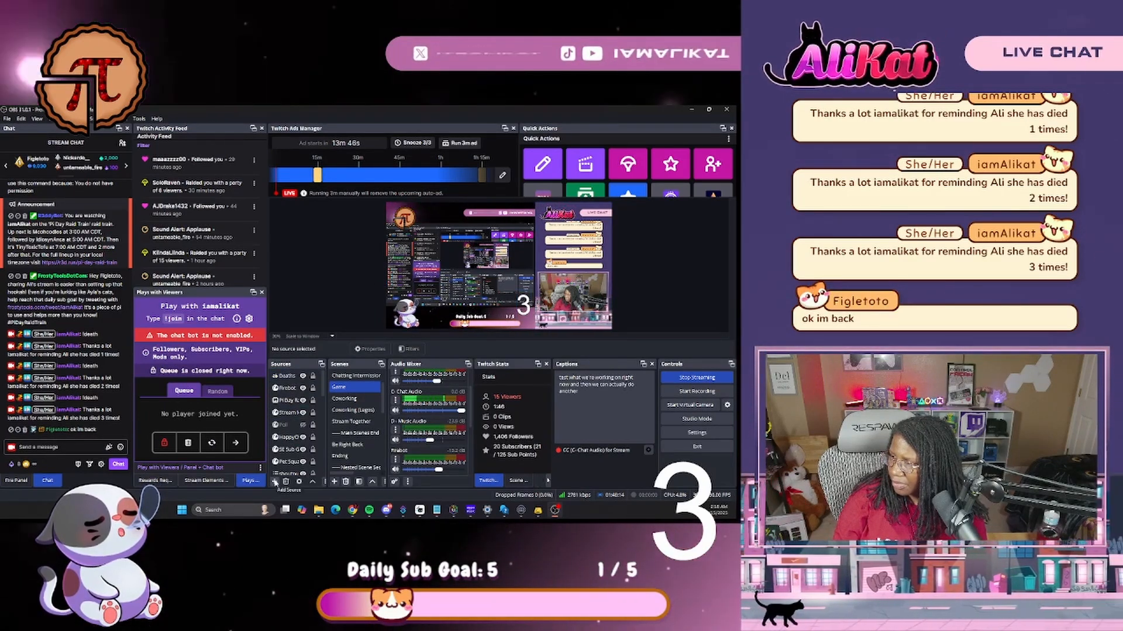
# - Add a second Text (GDI+) source with the text "Death #:" and place it directly in front of the counter number
pyautogui.click(274, 482)
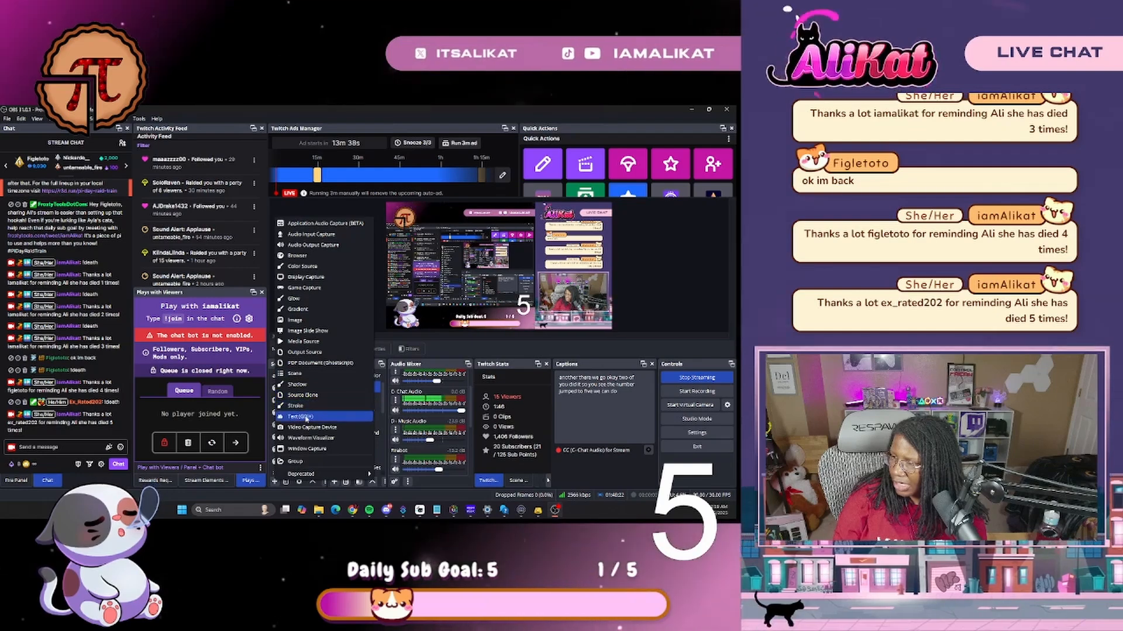
pyautogui.click(300, 416)
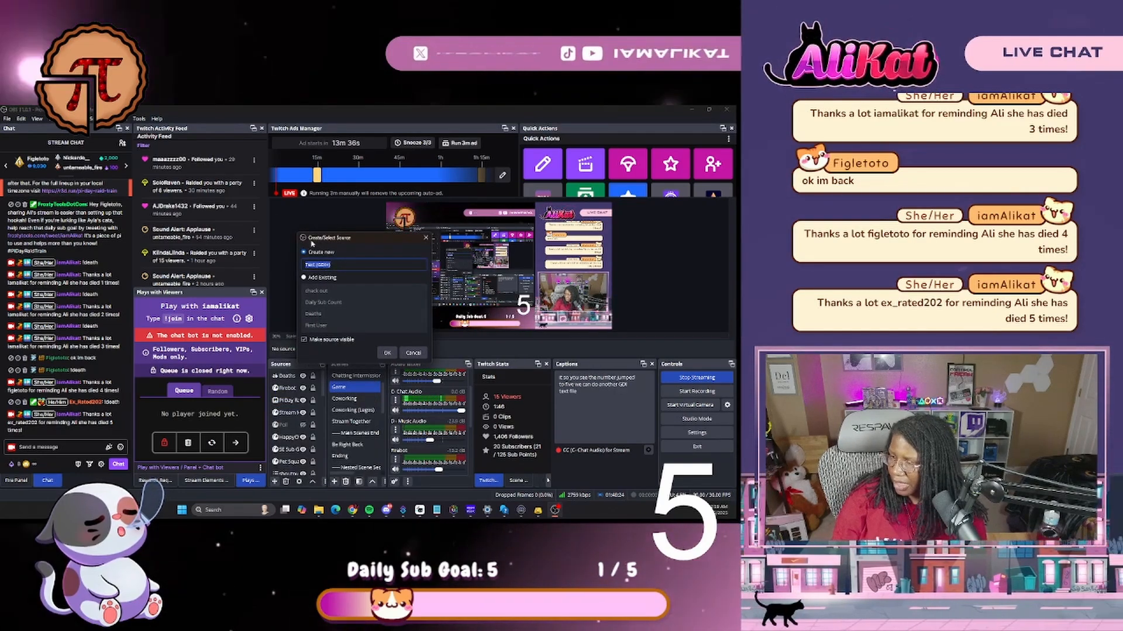
pyautogui.press('Return')
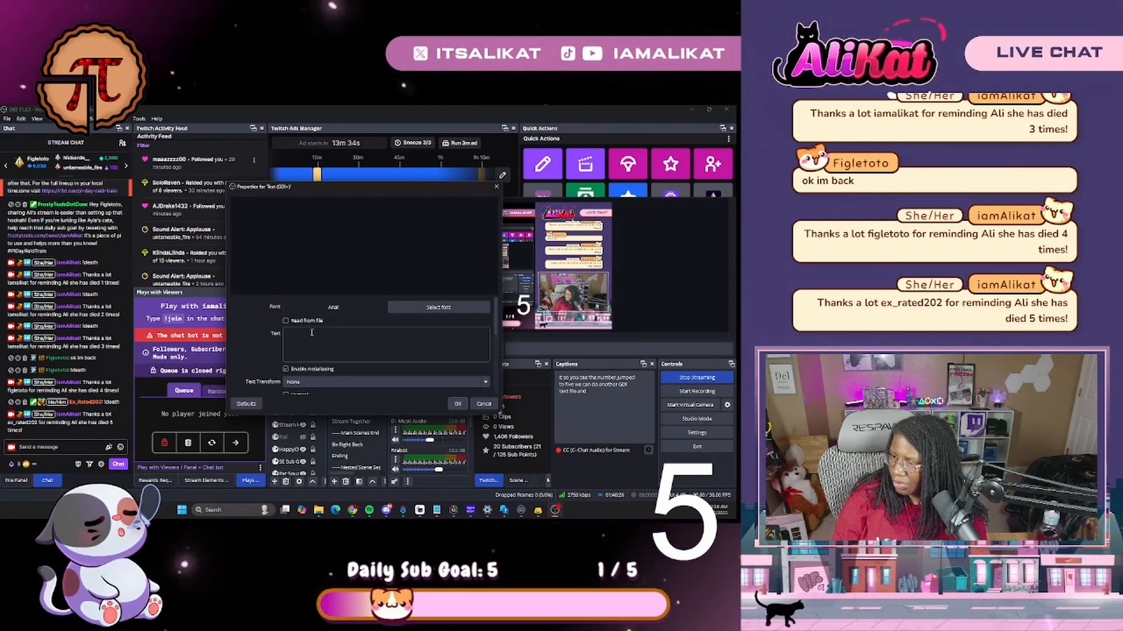
pyautogui.click(288, 329)
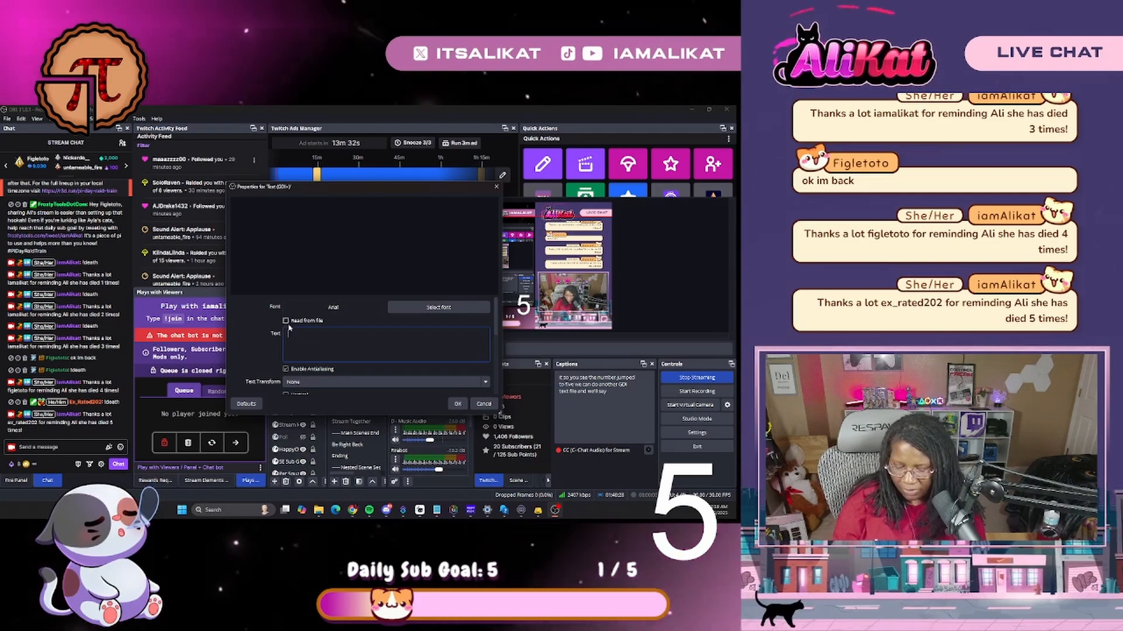
pyautogui.write('Death')
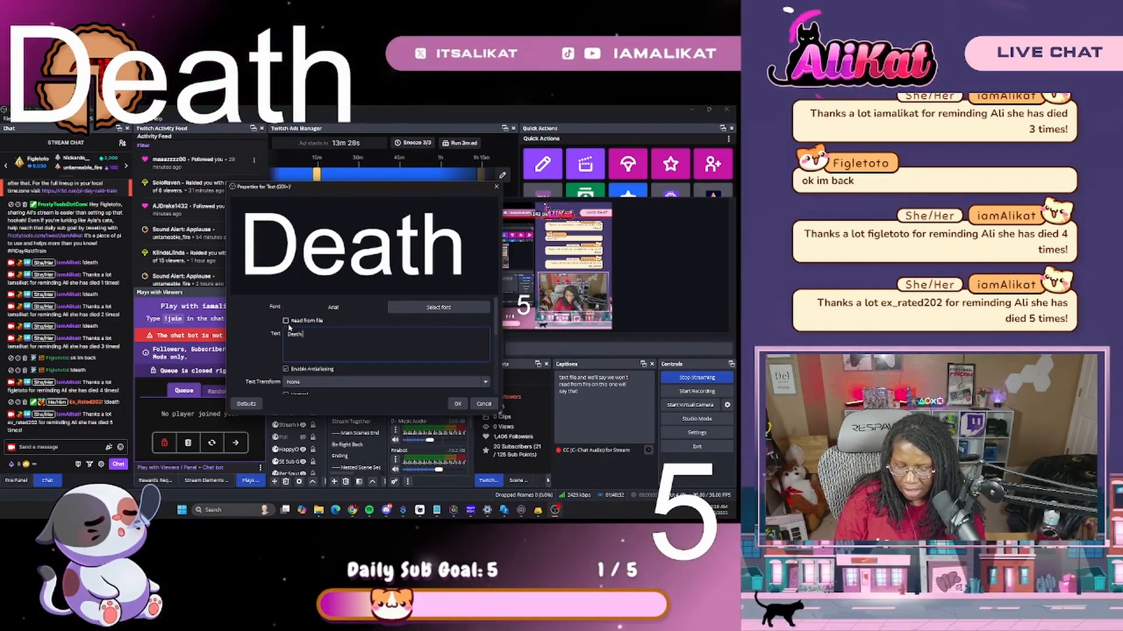
pyautogui.write(' #:')
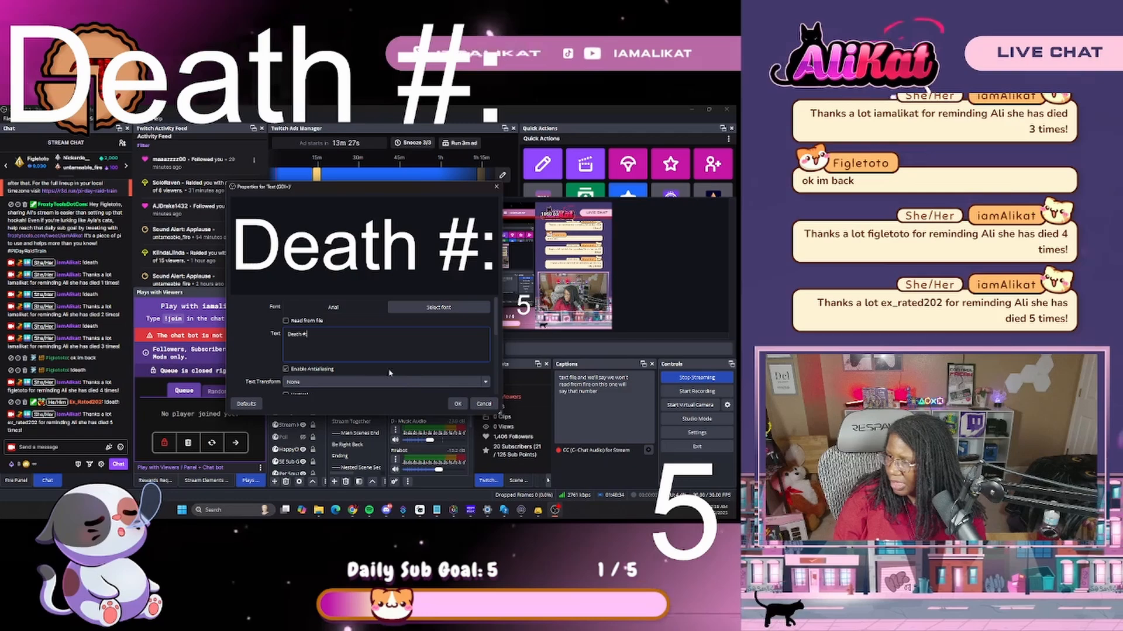
pyautogui.click(458, 403)
pyautogui.moveTo(436, 219); pyautogui.dragTo(464, 304)
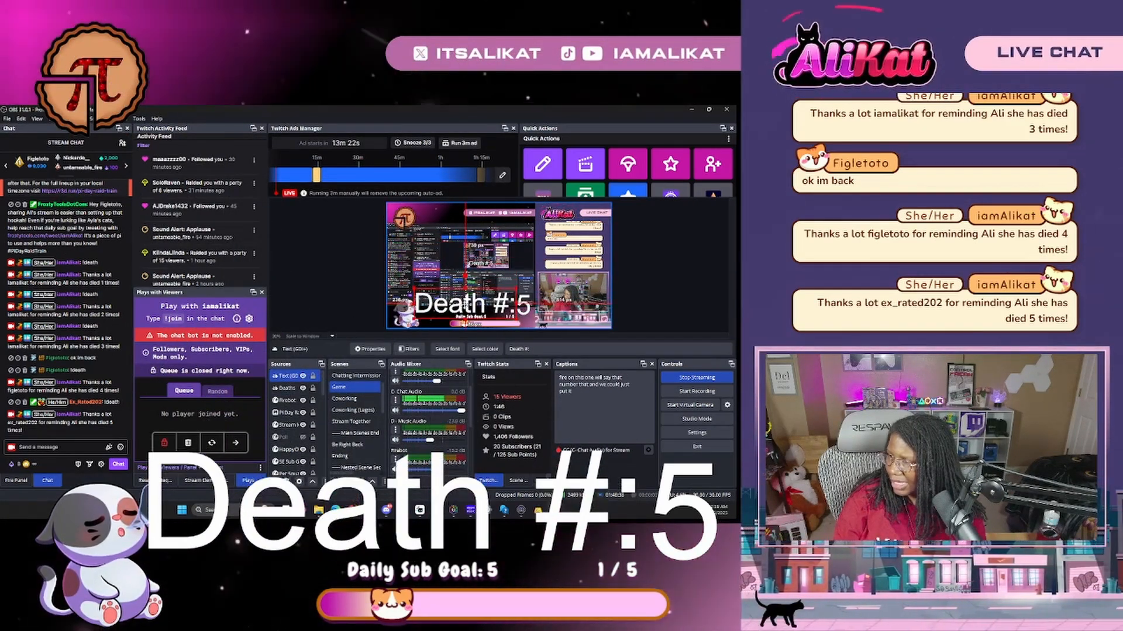
pyautogui.click(691, 305)
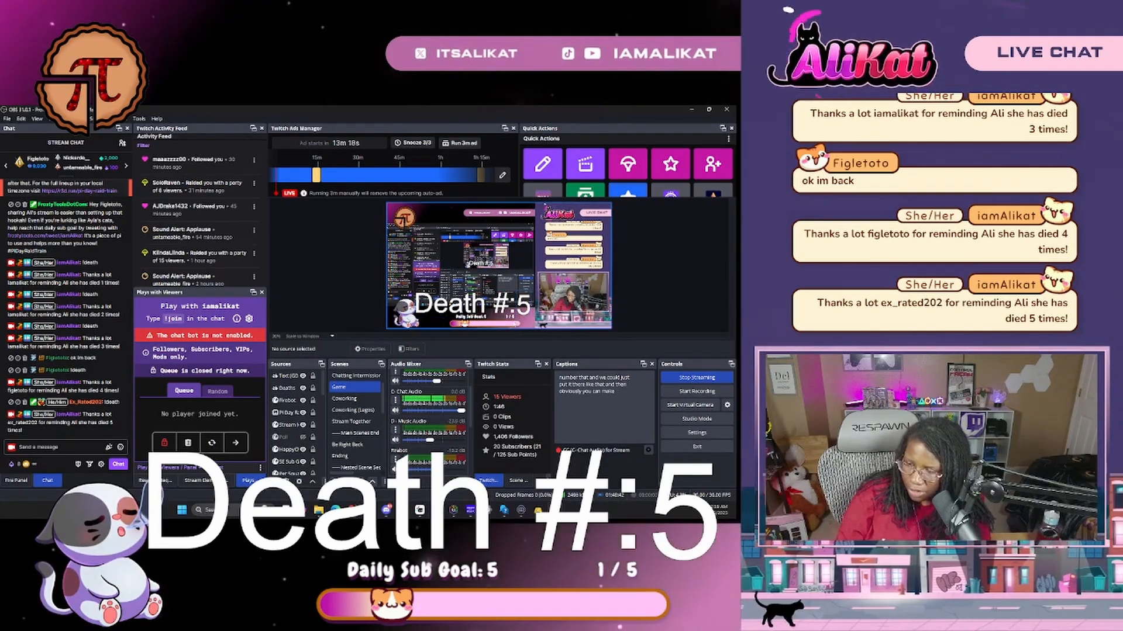
# - Send the !death command in the stream chat to test the on-screen counter
pyautogui.click(50, 447)
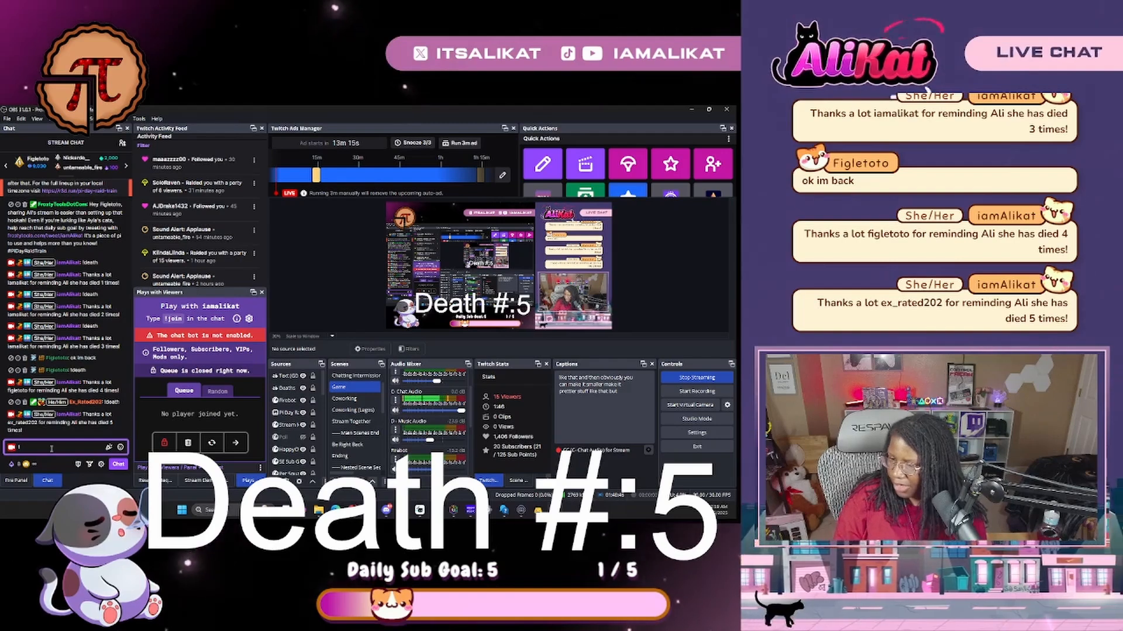
pyautogui.write('!death')
pyautogui.press('Return')
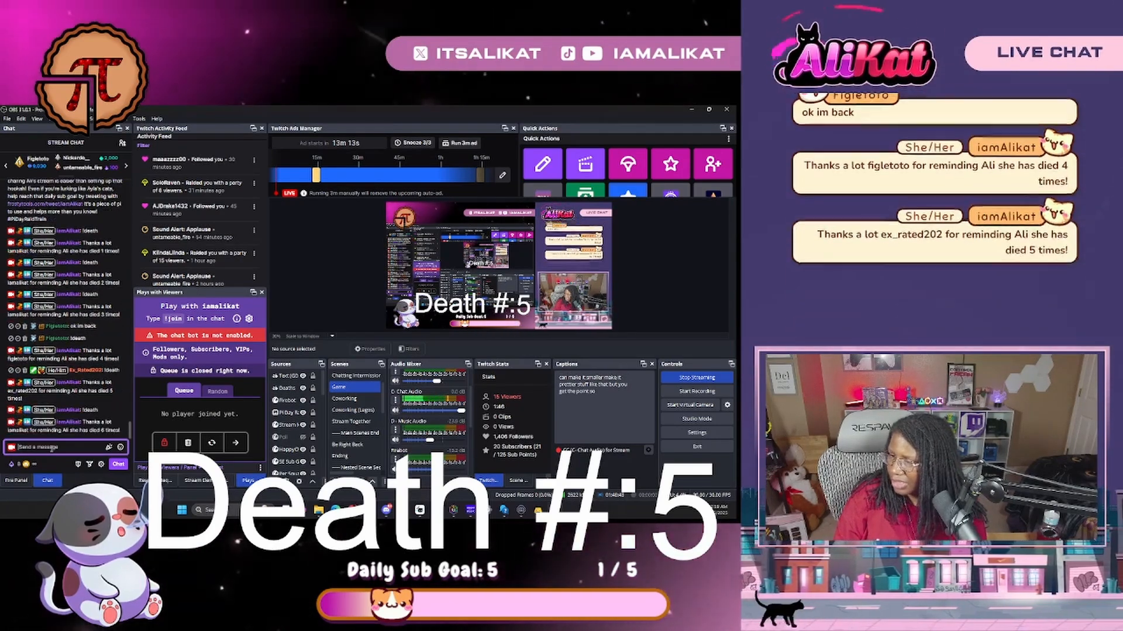